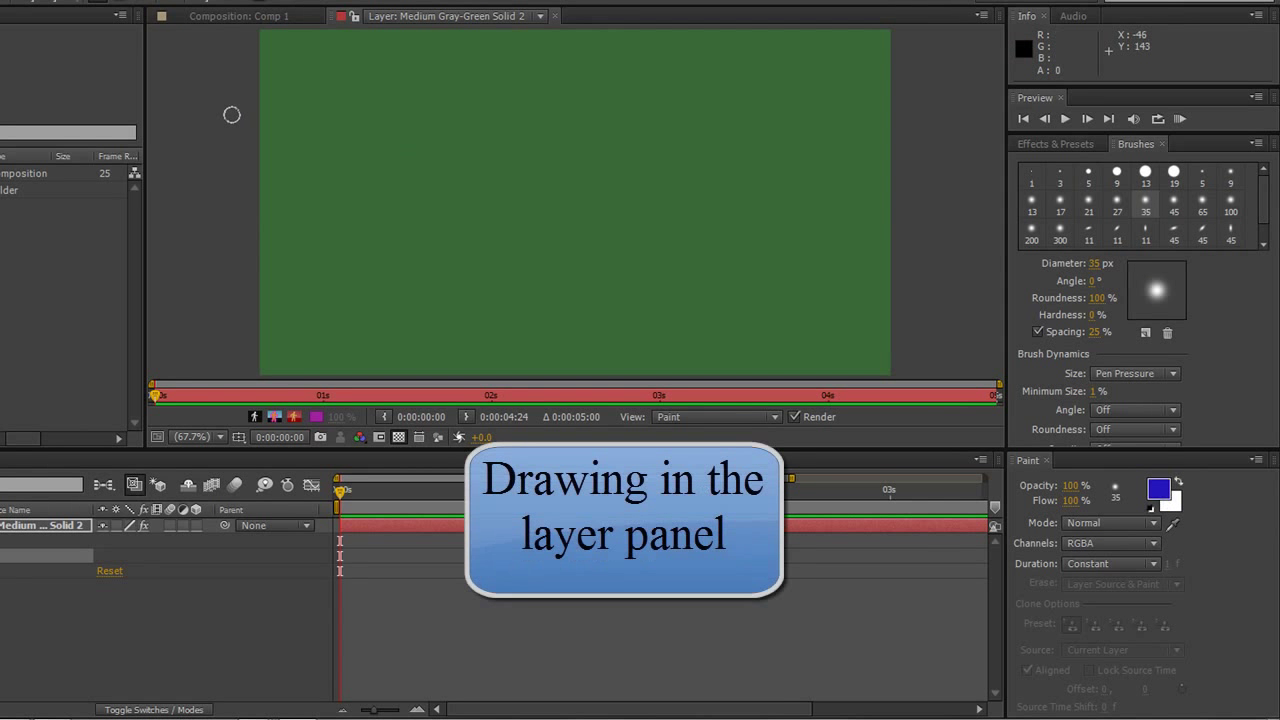
Paint a 35 px blue brush stroke at 100% opacity and flow across the upper green solid
left_click_drag(307, 125, 846, 131)
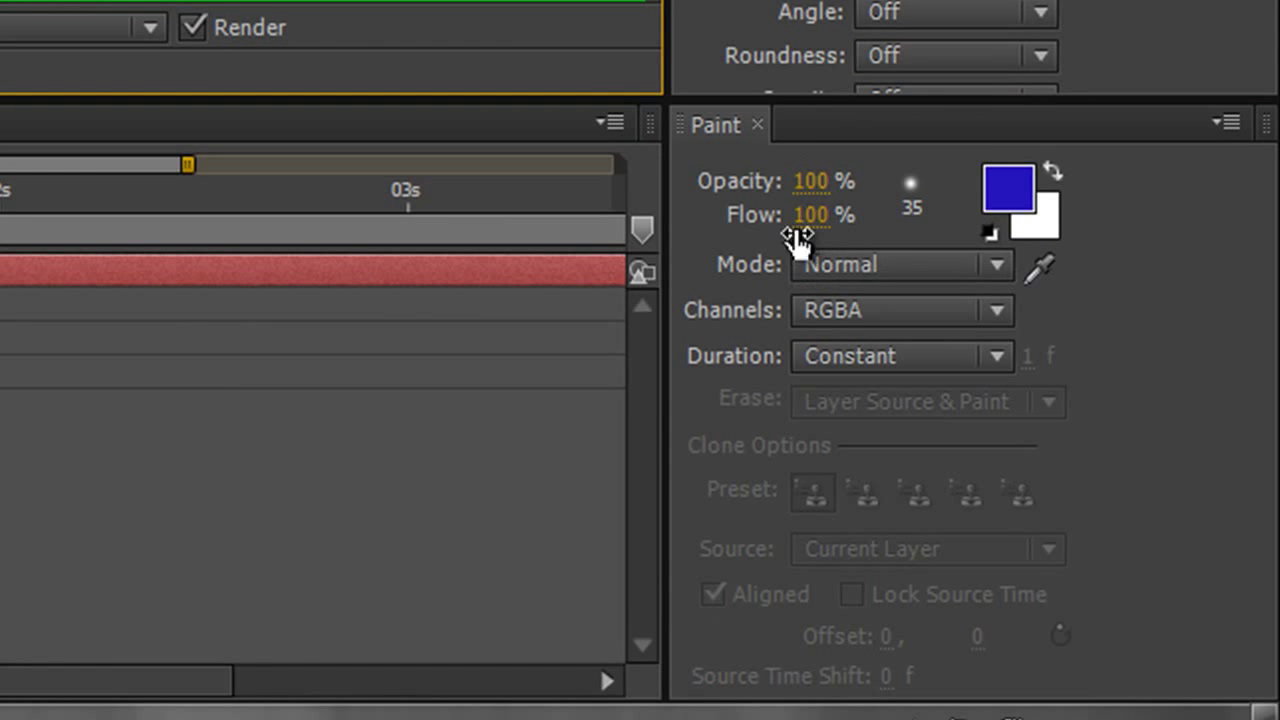
Lower brush opacity to 17% and paint a faint stroke above the blue line
left_click_drag(810, 182, 665, 203)
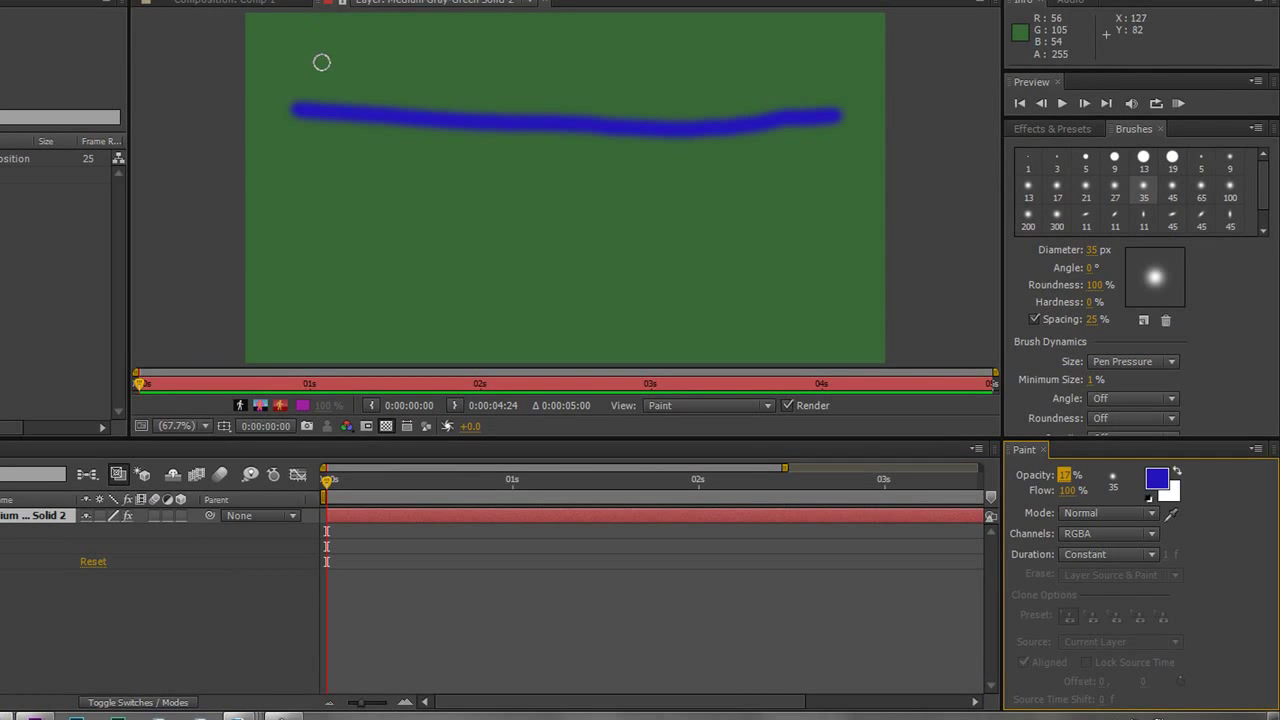
left_click_drag(453, 63, 816, 74)
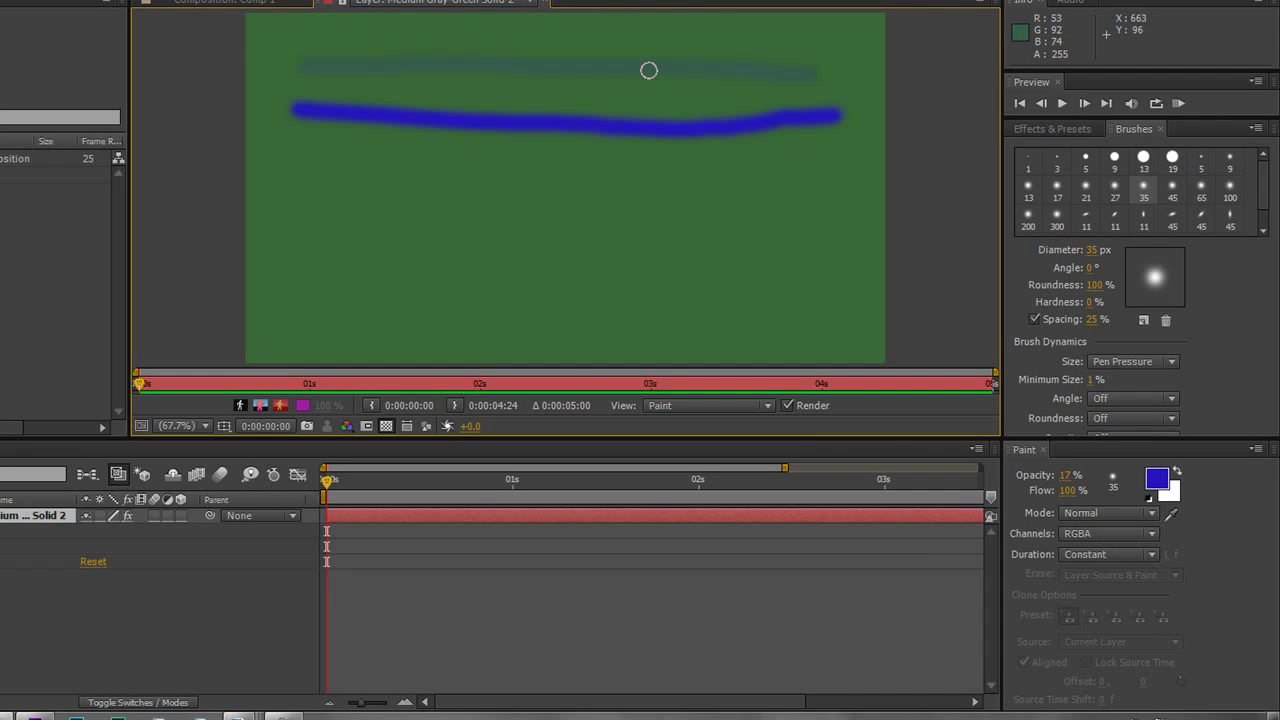
Set brush opacity to 100% and flow to 10%, then paint a faint stroke below the blue line
left_click(1070, 476)
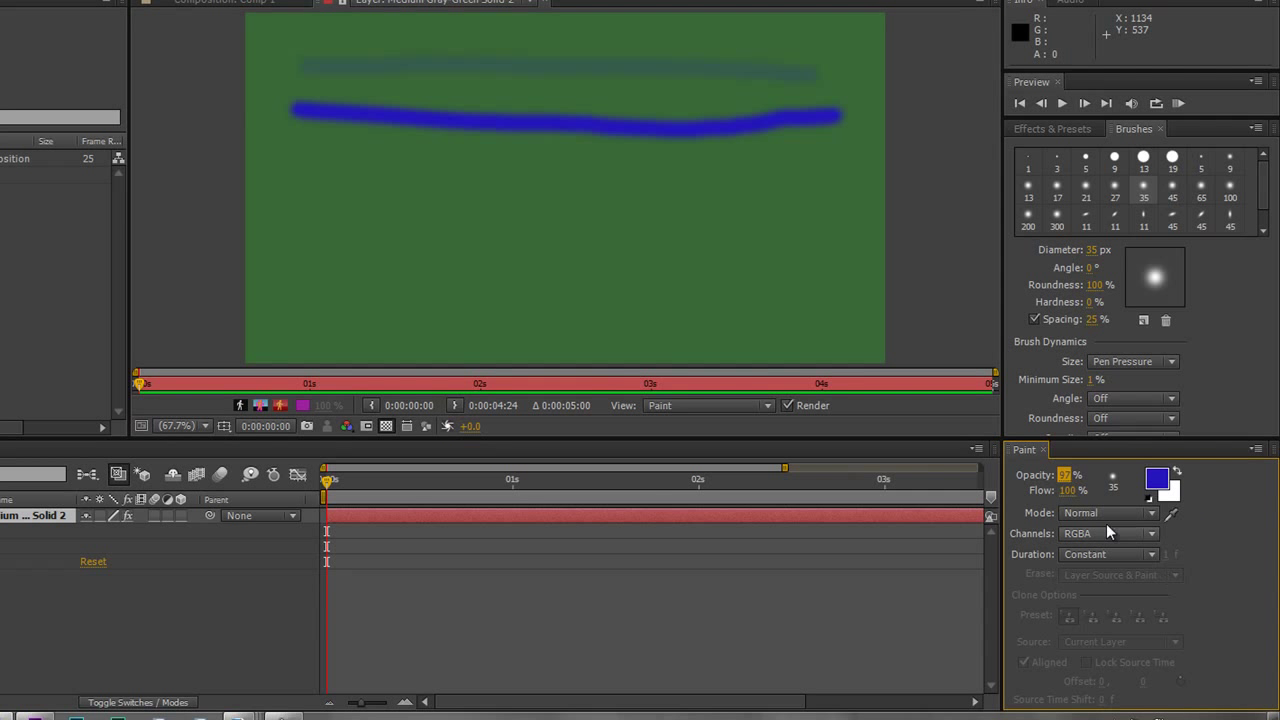
type("100")
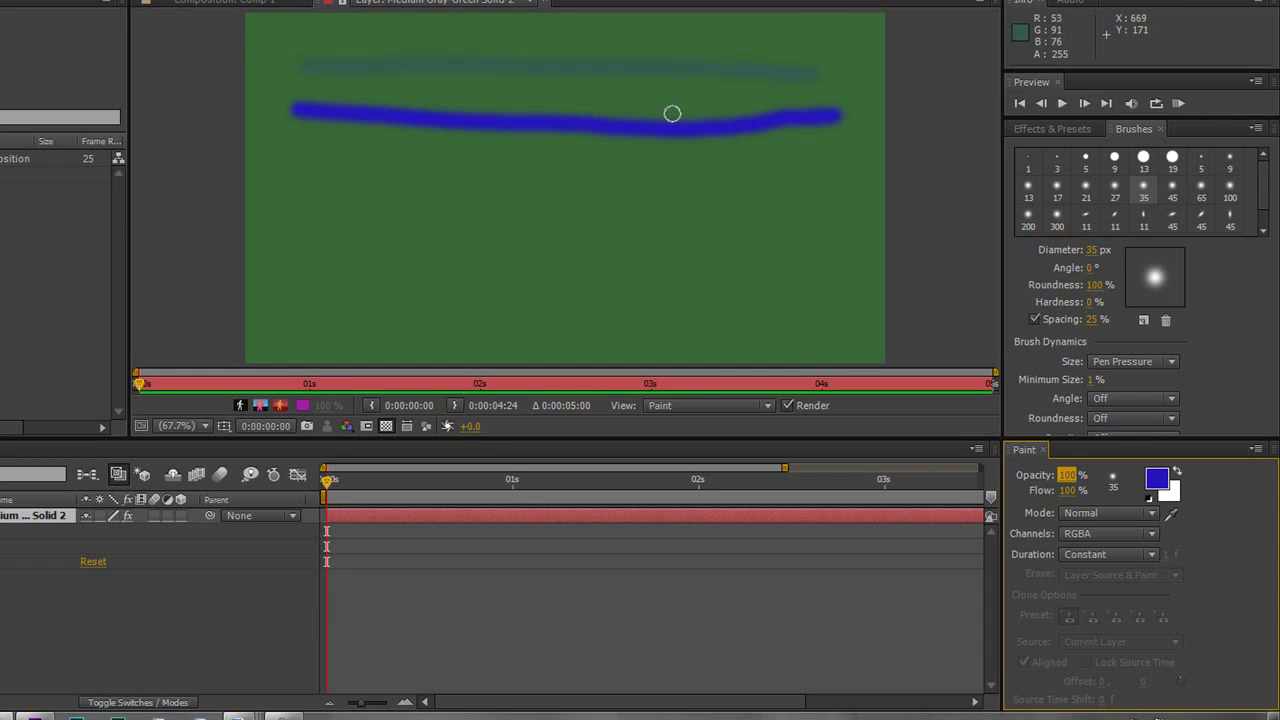
left_click_drag(1069, 490, 813, 498)
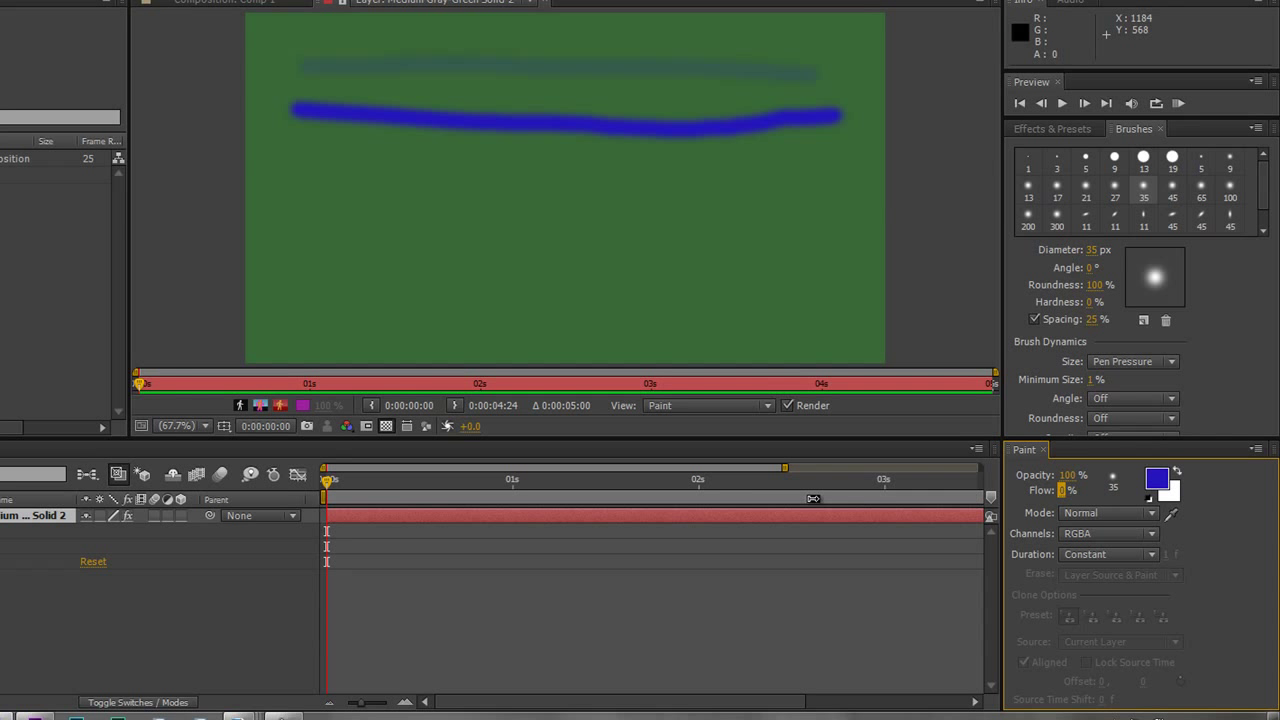
left_click(814, 337)
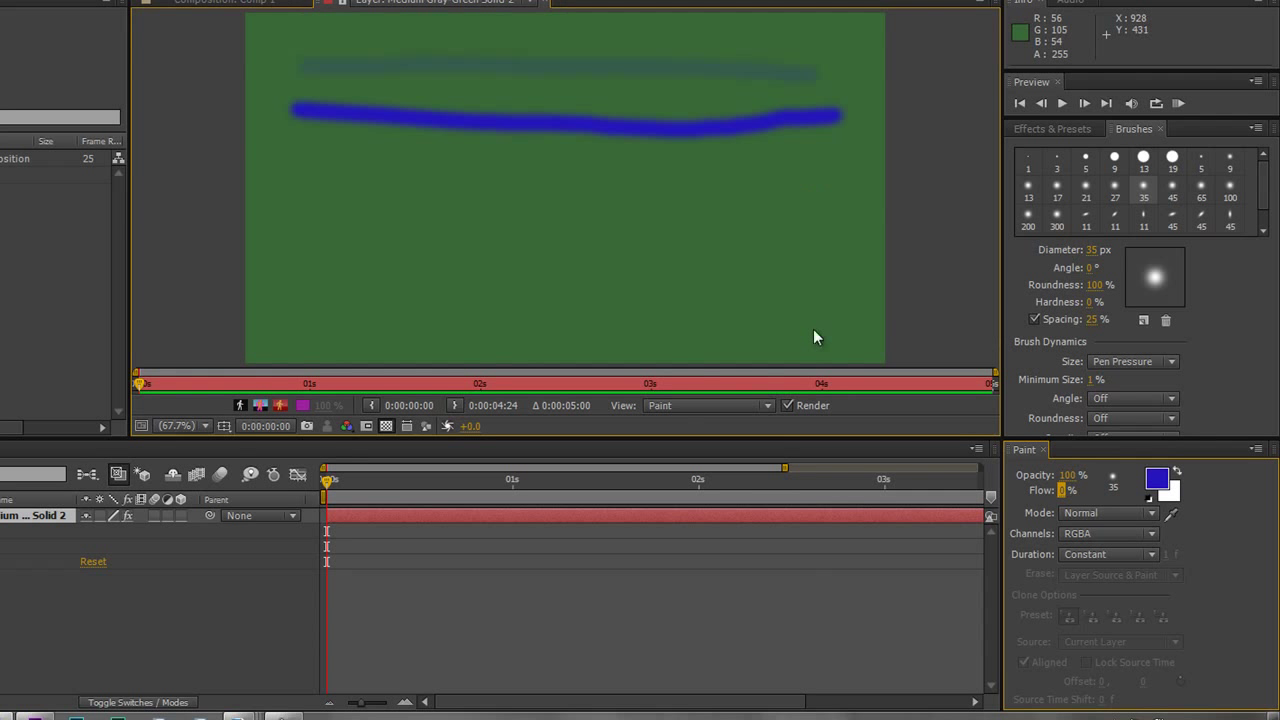
left_click(1066, 492)
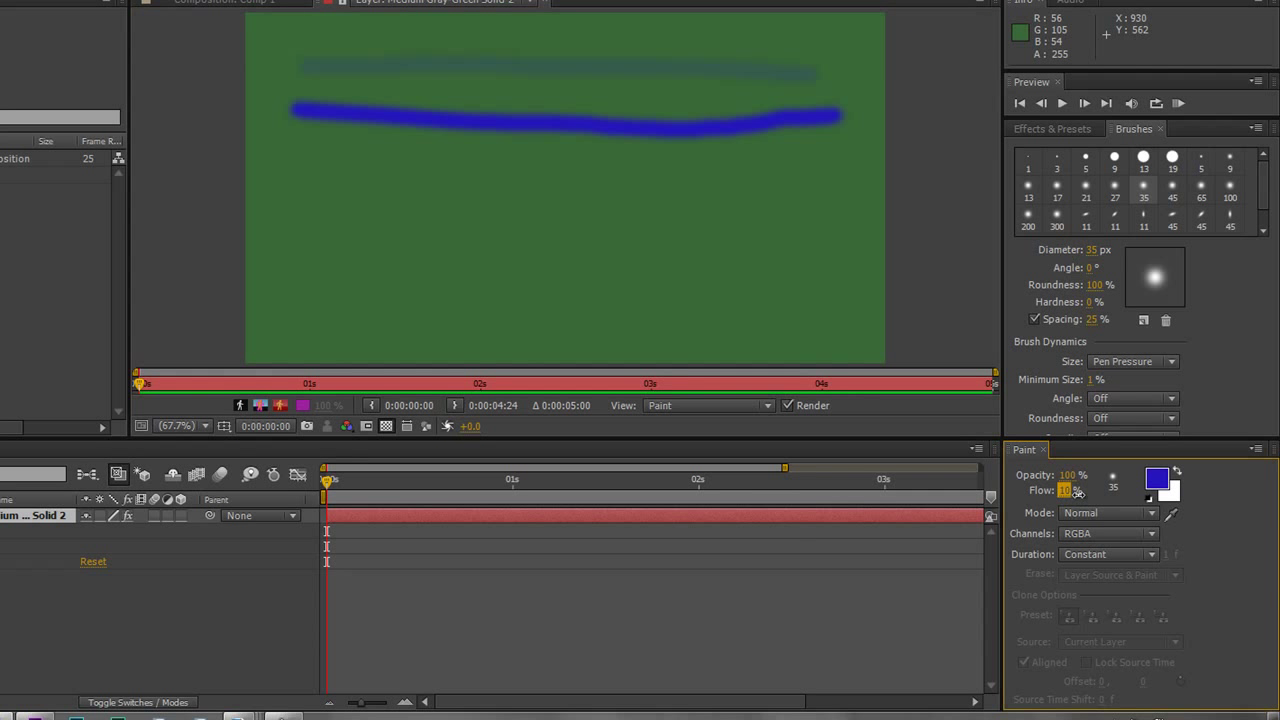
type("10")
left_click_drag(320, 174, 797, 185)
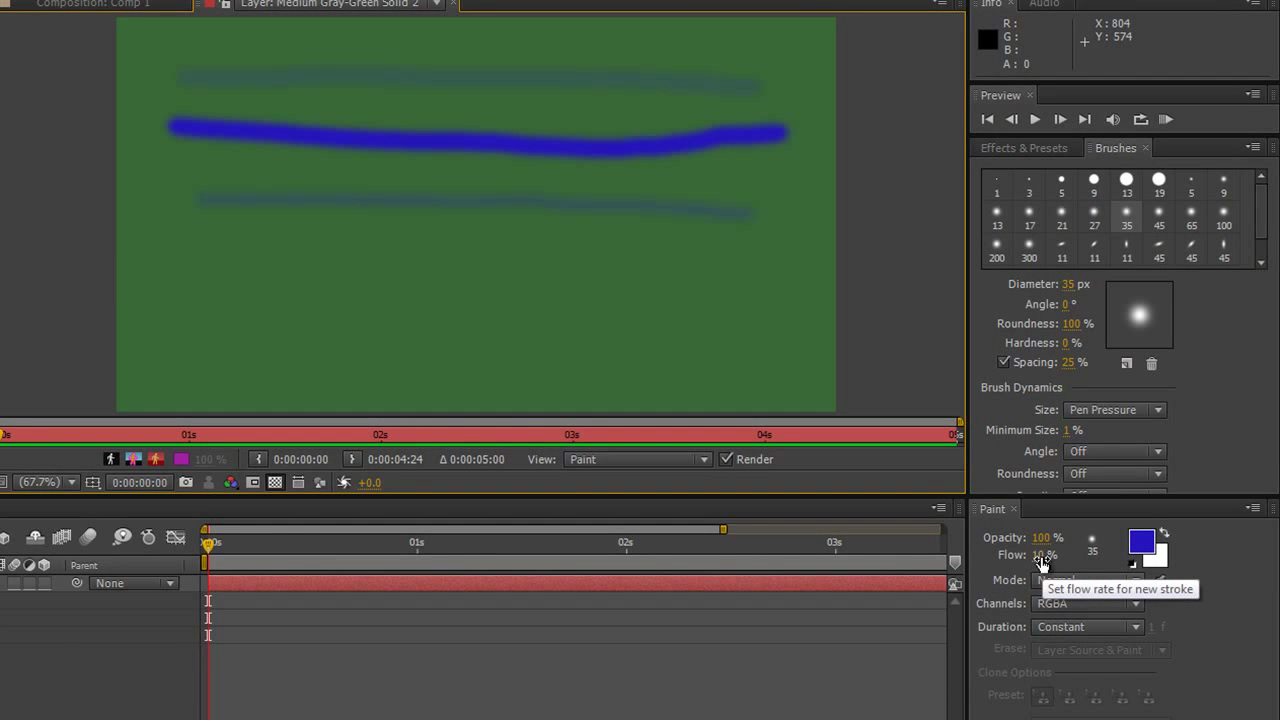
Paint a roughly half-flow blue stroke near the bottom, then reset flow to 100%
mouse_move(1042, 563)
left_mouse_down()
mouse_move(1180, 559)
mouse_move(1076, 574)
mouse_move(1088, 567)
left_mouse_up()
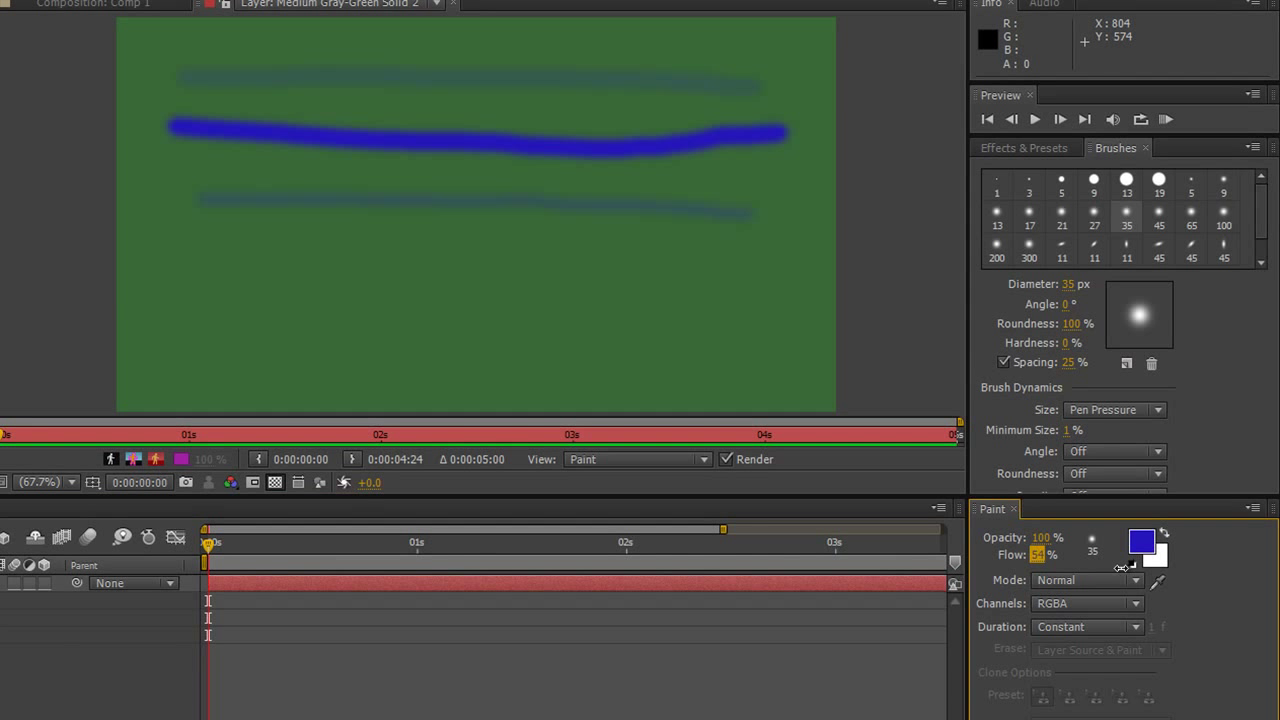
mouse_move(222, 257)
left_mouse_down()
mouse_move(380, 269)
mouse_move(761, 260)
left_mouse_up()
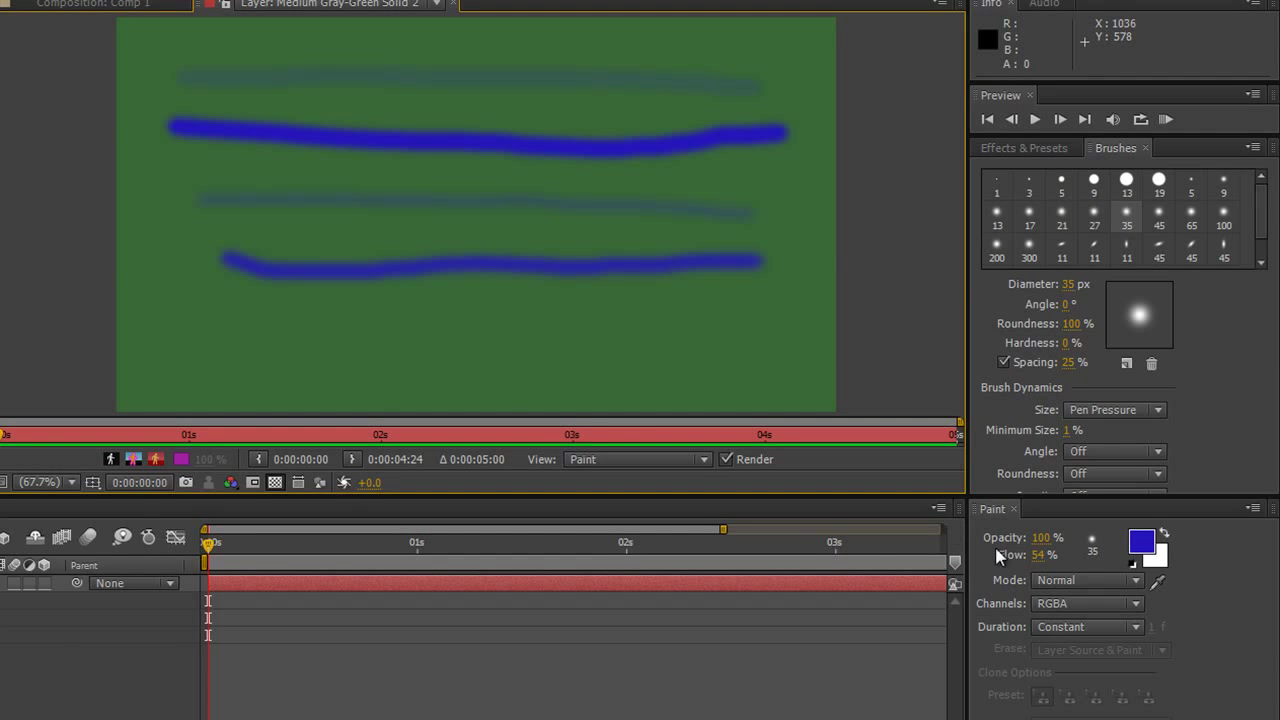
left_click(1043, 556)
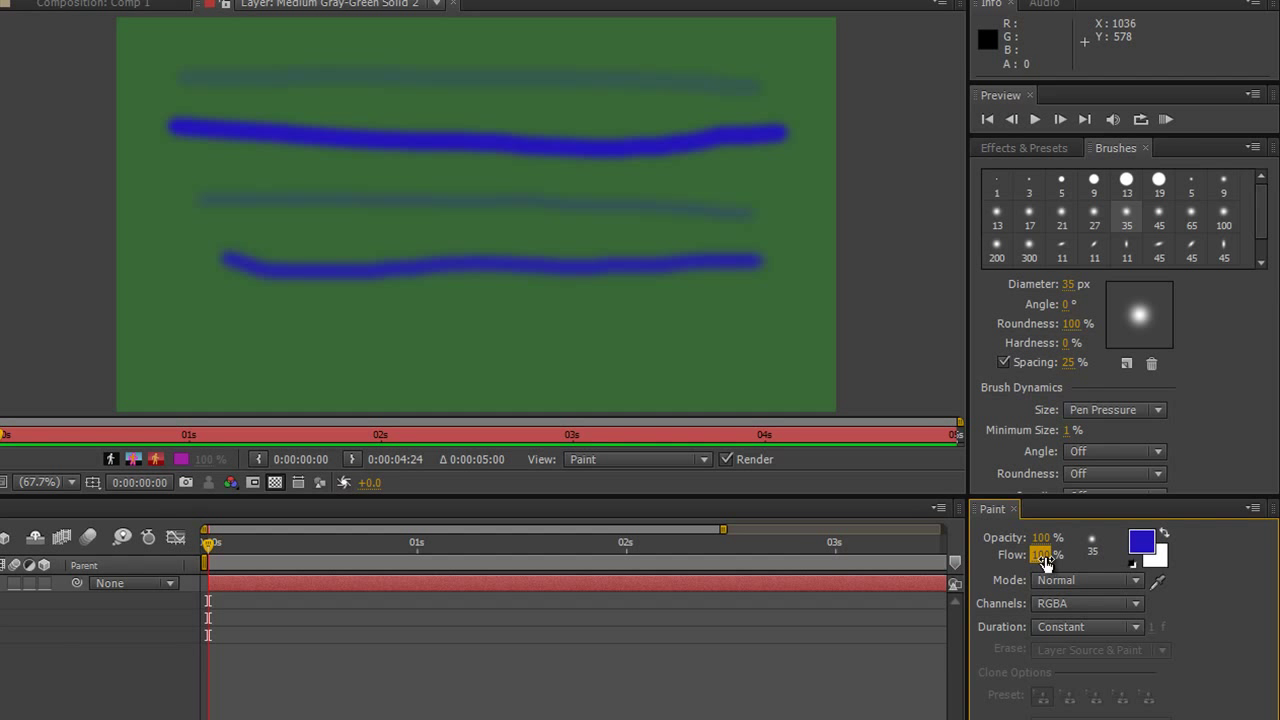
Switch brush mode to Multiply and paint a dark stroke along the bottom plus a dark zigzag across the top
left_click(1137, 582)
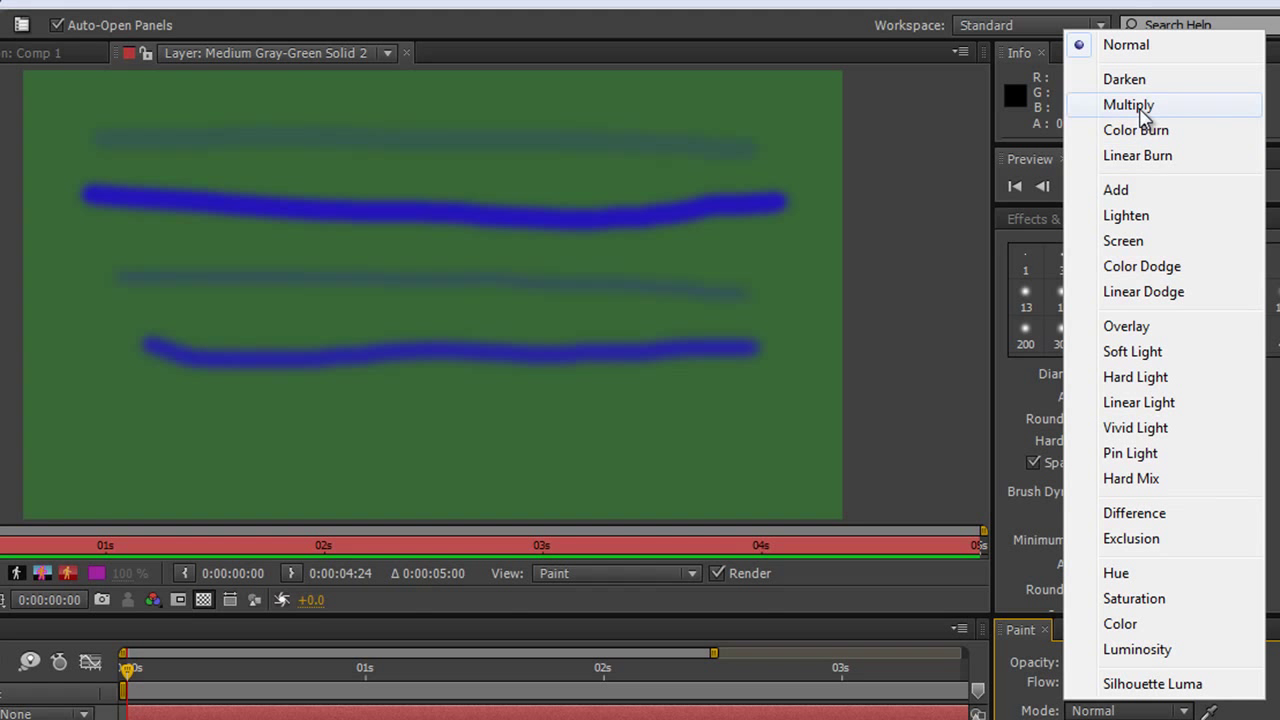
left_click(1130, 105)
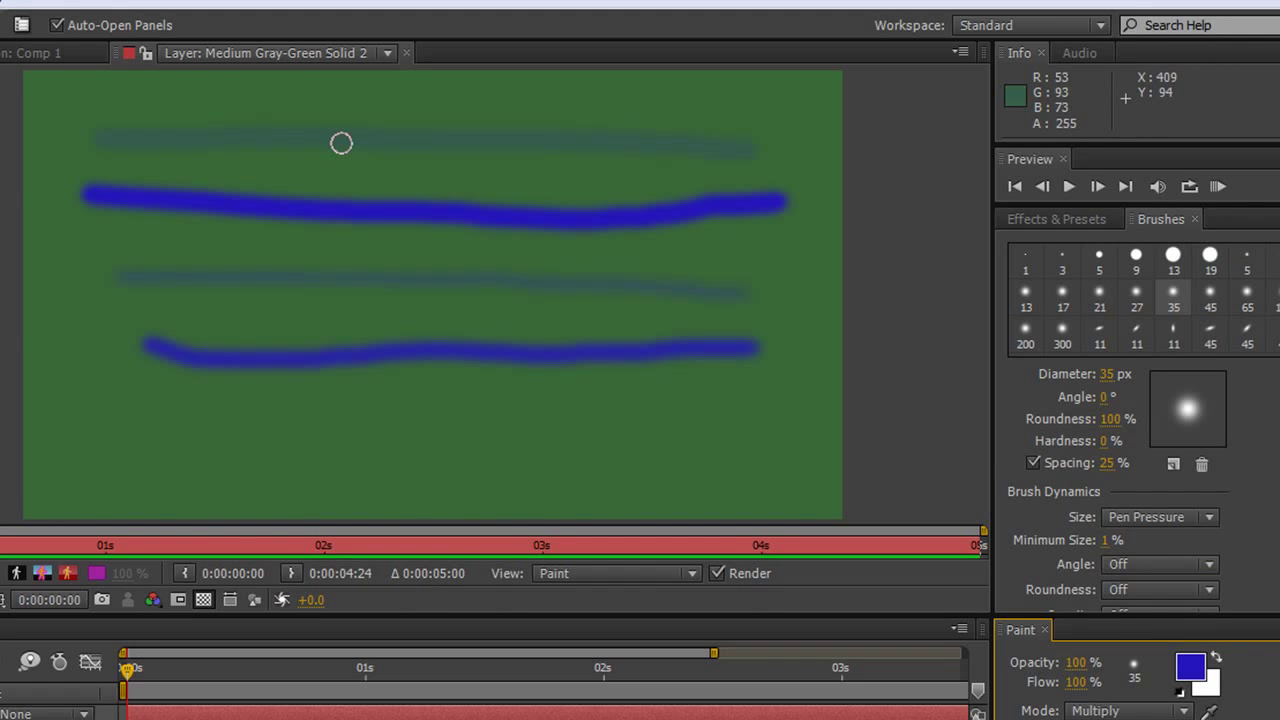
left_click_drag(80, 414, 801, 397)
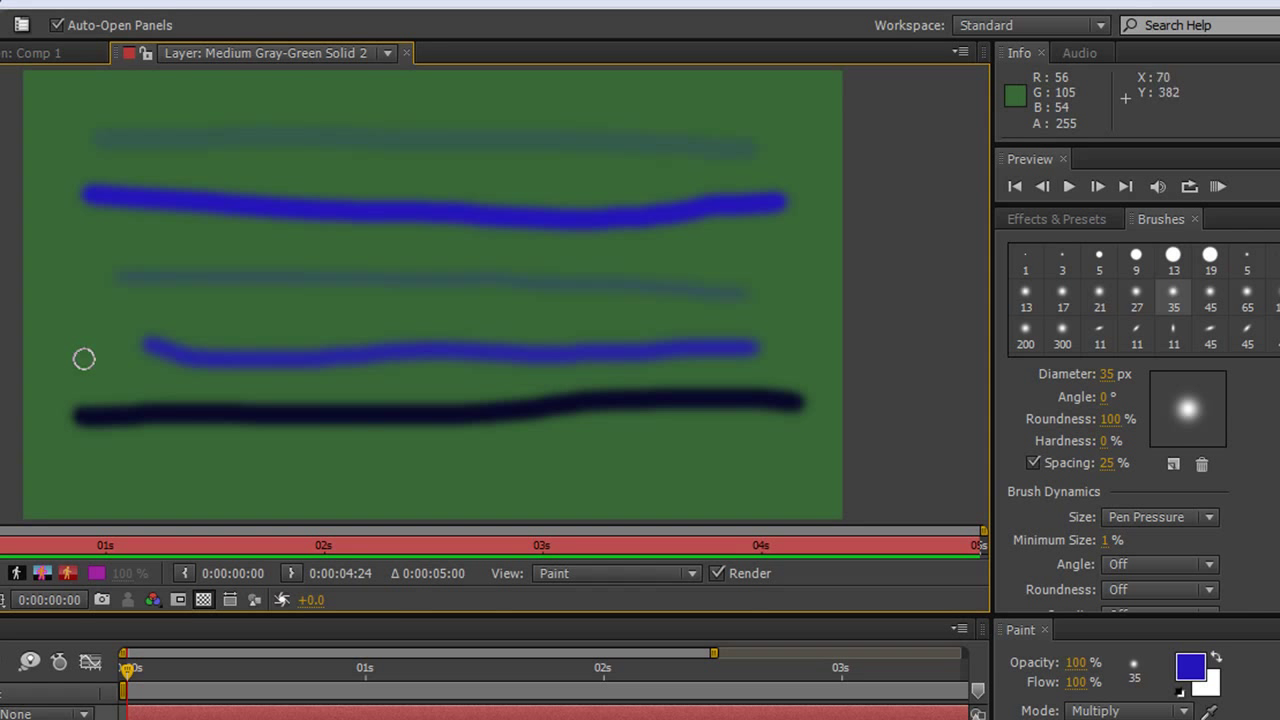
mouse_move(72, 320)
left_mouse_down()
mouse_move(205, 203)
mouse_move(335, 131)
mouse_move(481, 231)
mouse_move(525, 242)
mouse_move(697, 133)
mouse_move(725, 180)
mouse_move(794, 232)
left_mouse_up()
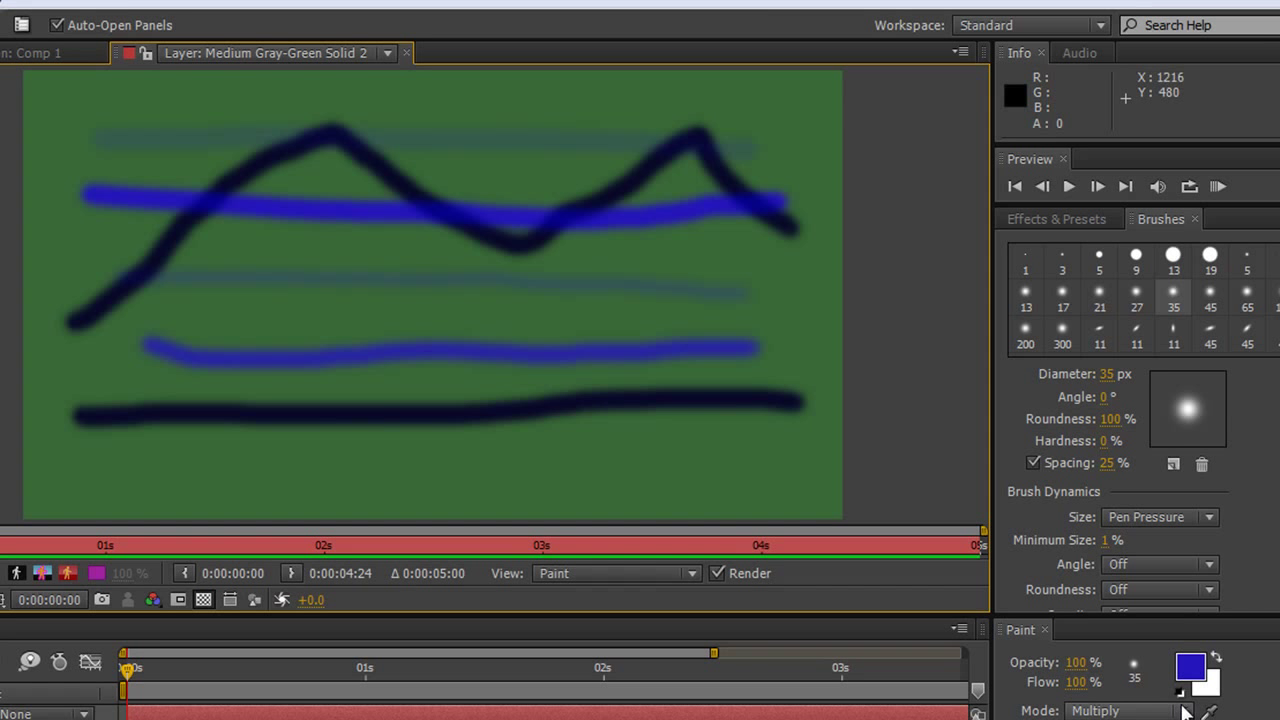
left_click(1186, 711)
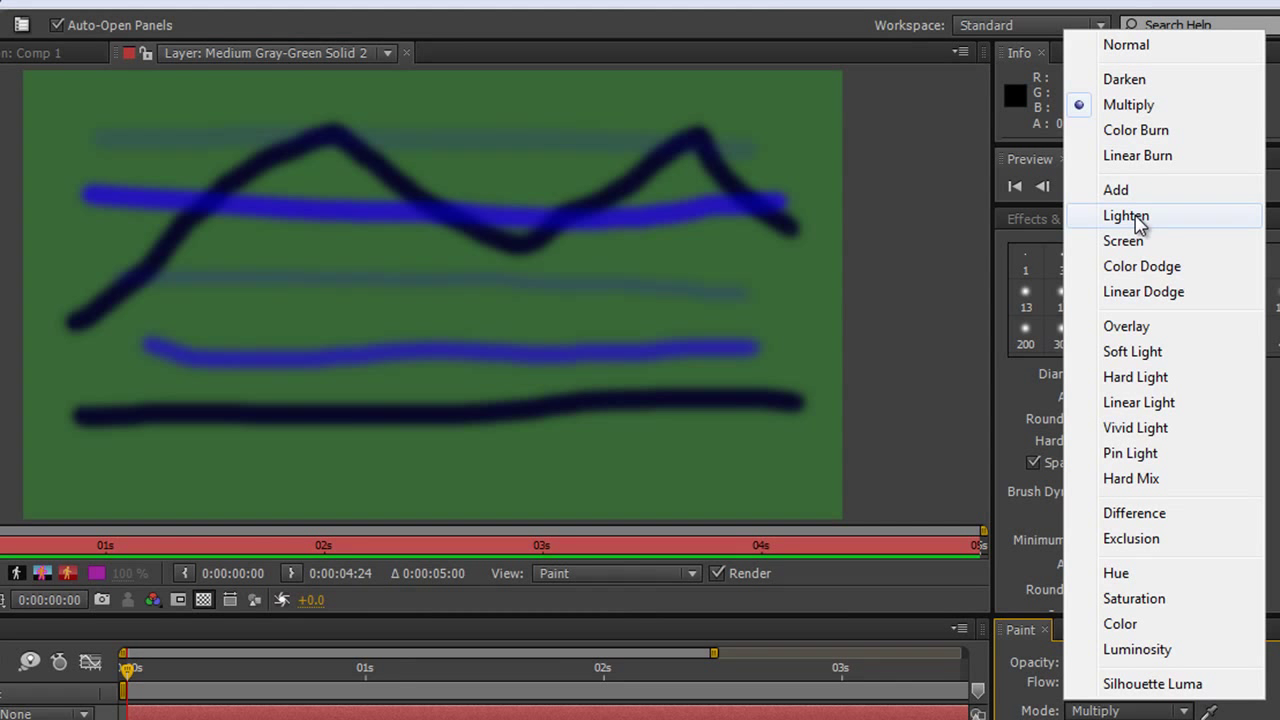
With Add blending, paint a light-blue stroke across the top and a light-blue wave through the lower strokes
left_click(1137, 190)
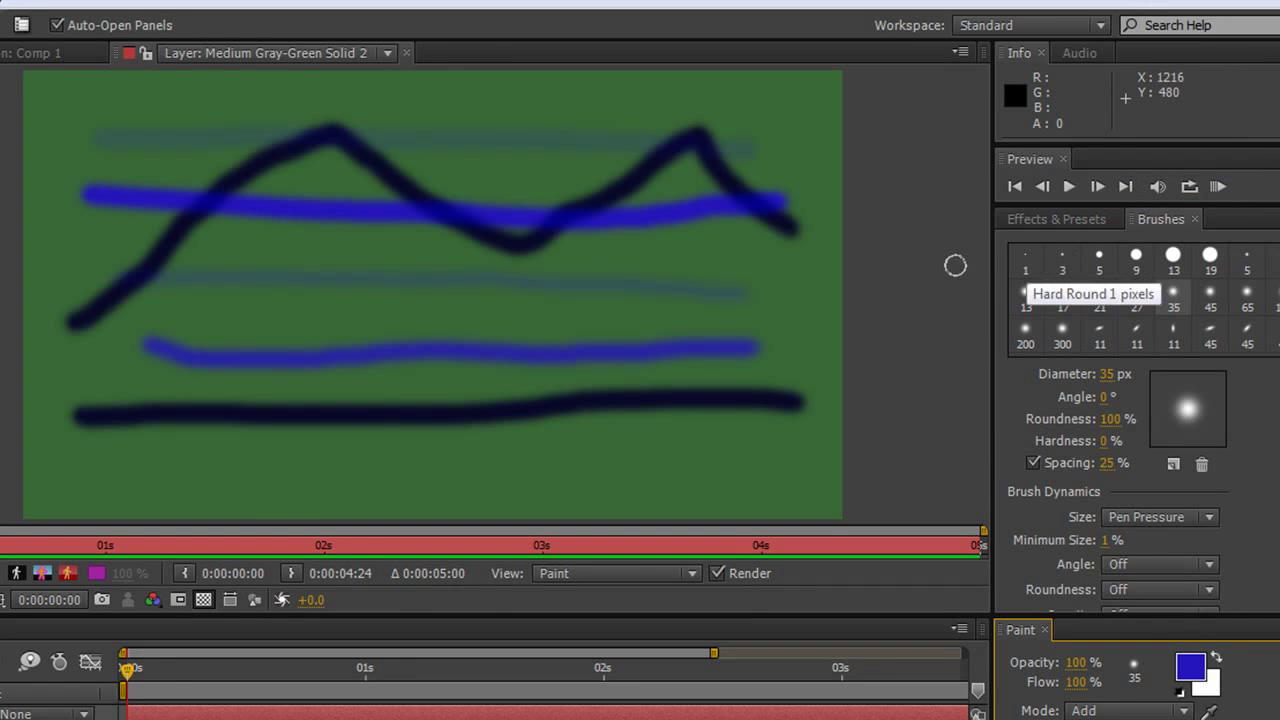
left_click_drag(180, 95, 754, 103)
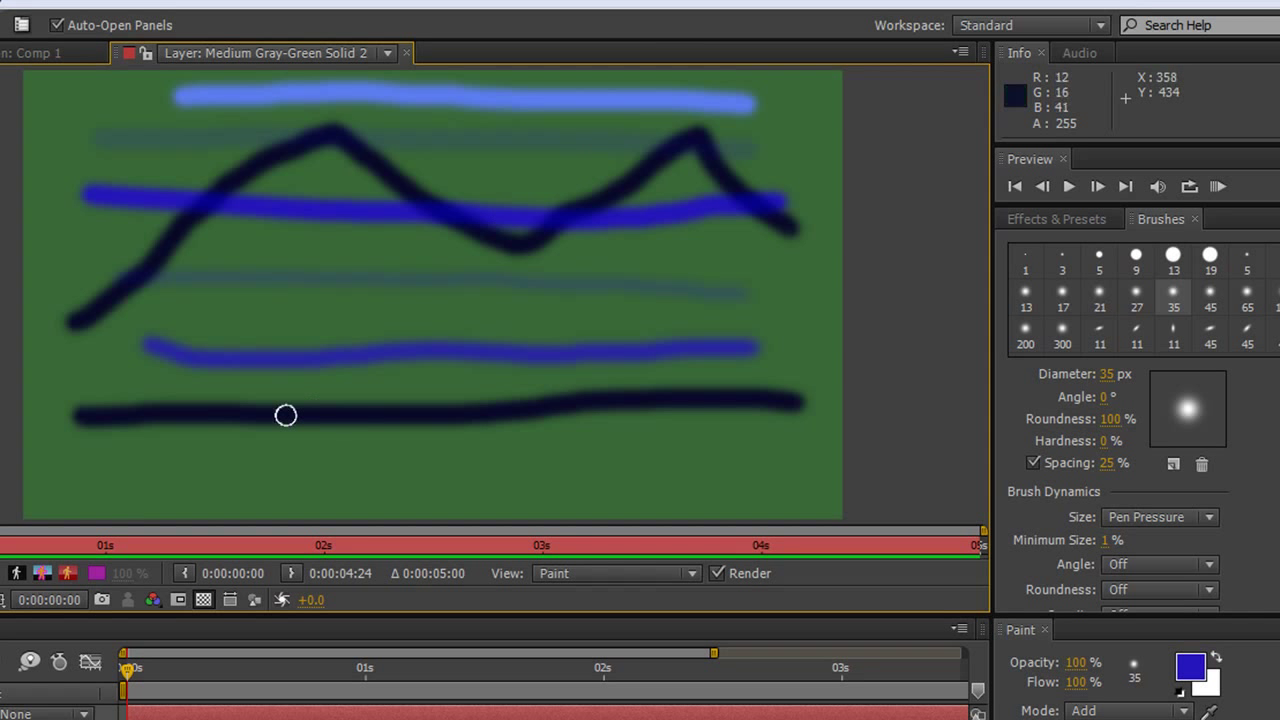
mouse_move(135, 462)
left_mouse_down()
mouse_move(224, 343)
mouse_move(264, 352)
mouse_move(301, 404)
mouse_move(367, 422)
mouse_move(417, 363)
mouse_move(482, 324)
mouse_move(568, 397)
mouse_move(634, 426)
mouse_move(702, 332)
left_mouse_up()
mouse_move(542, 128)
left_mouse_down()
mouse_move(661, 260)
mouse_move(752, 160)
left_mouse_up()
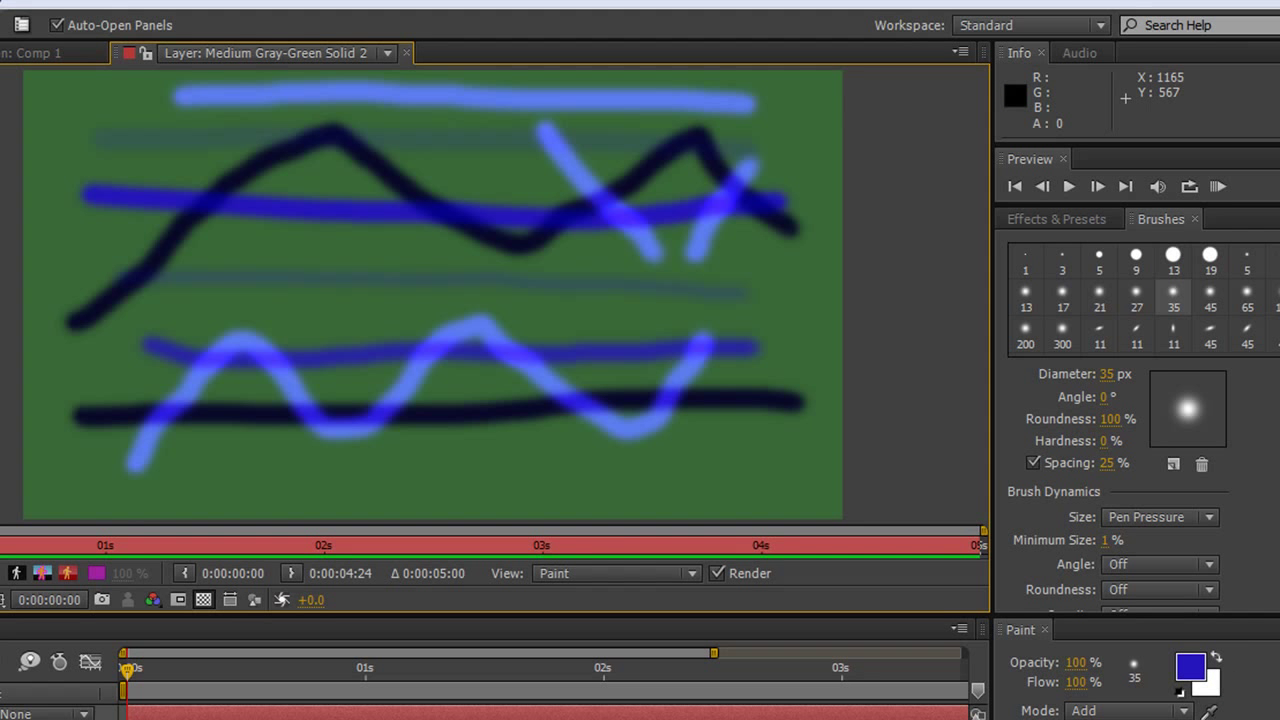
Set brush mode to Overlay and paint a short dark dash and a dark wavy stroke lower left
left_click(1127, 710)
left_click(1135, 324)
left_click_drag(322, 310, 423, 307)
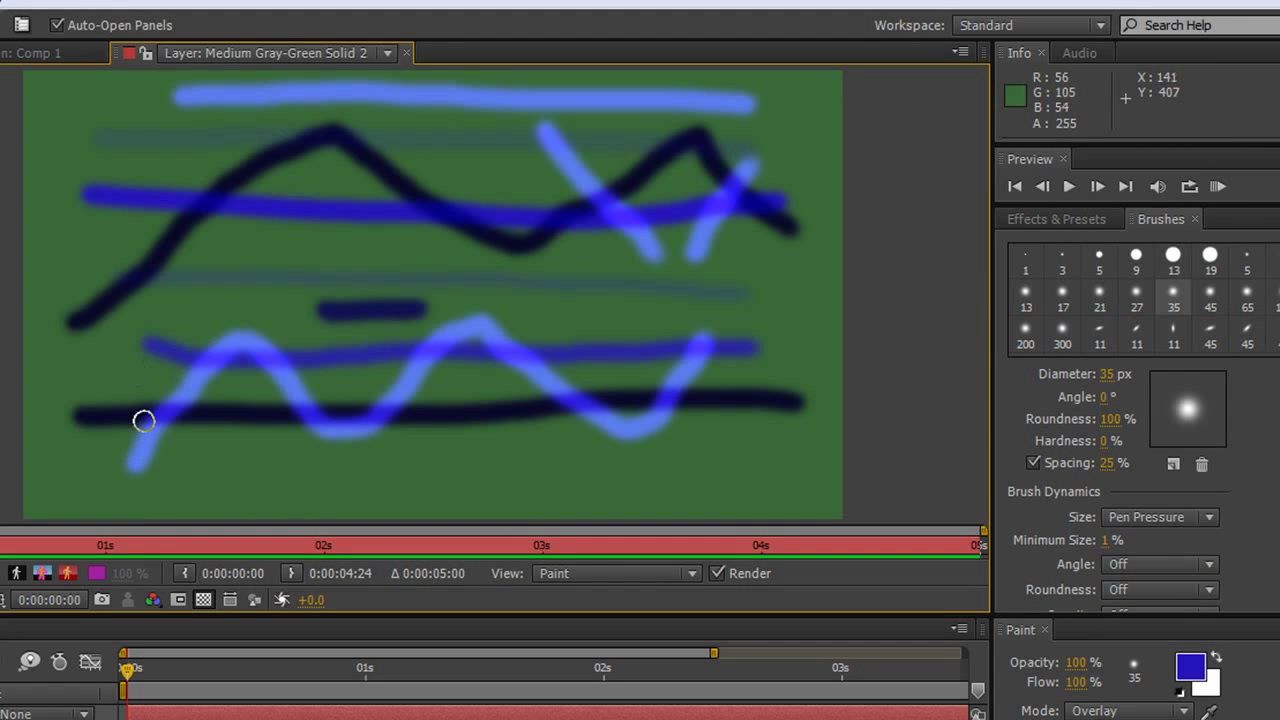
mouse_move(220, 497)
left_mouse_down()
mouse_move(238, 391)
mouse_move(274, 332)
mouse_move(331, 415)
mouse_move(382, 454)
mouse_move(422, 444)
mouse_move(468, 334)
mouse_move(516, 327)
mouse_move(558, 393)
mouse_move(600, 415)
left_mouse_up()
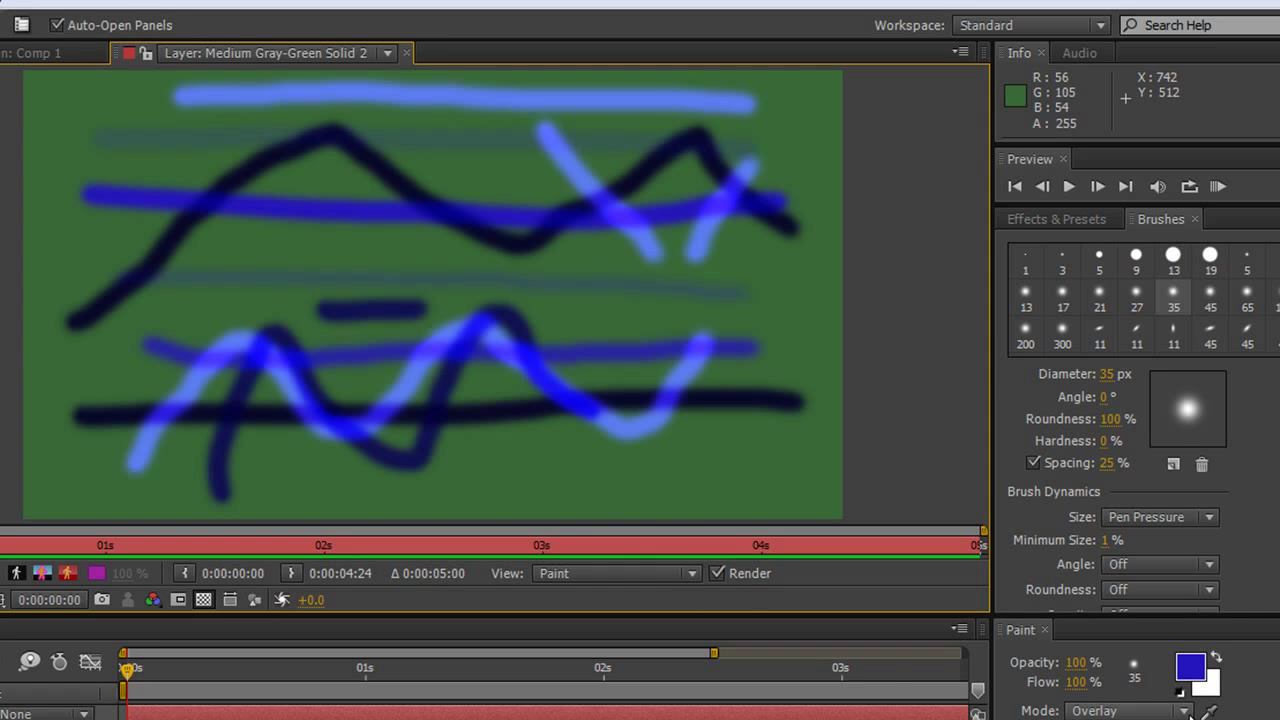
left_click(1125, 711)
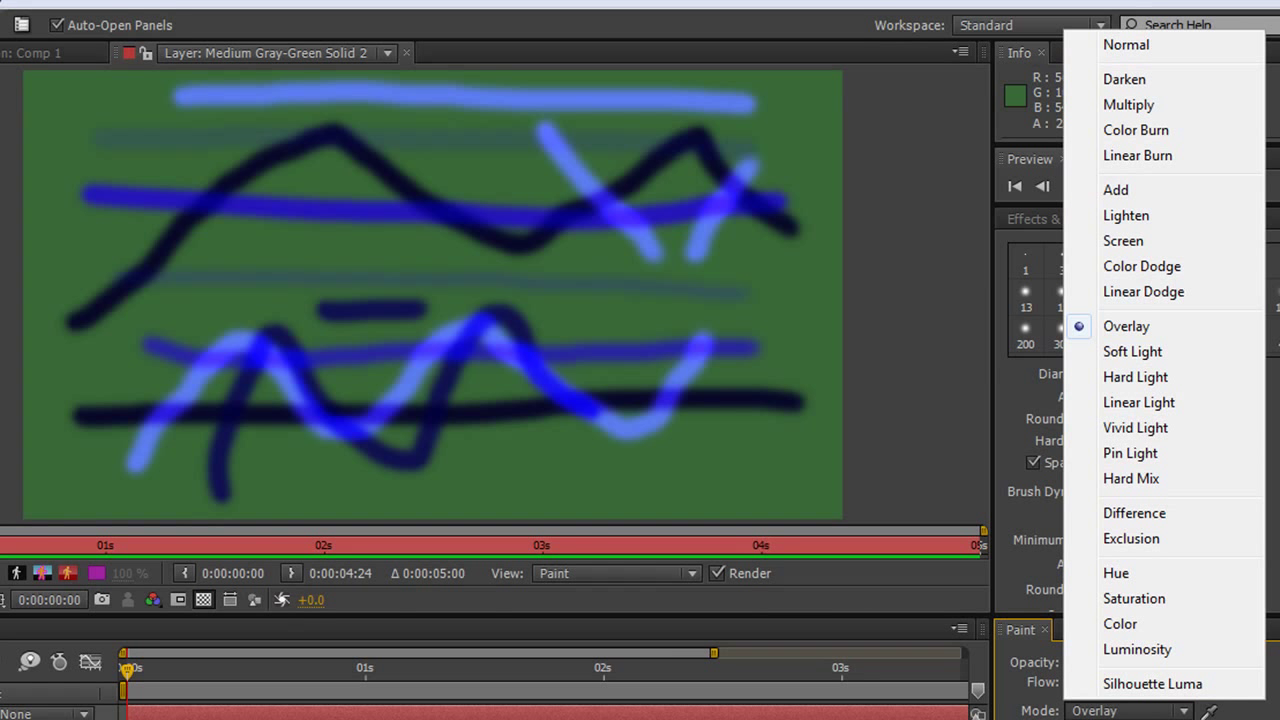
Delete the Paint effect from the layer's Effects group, clearing every stroke
key("Escape")
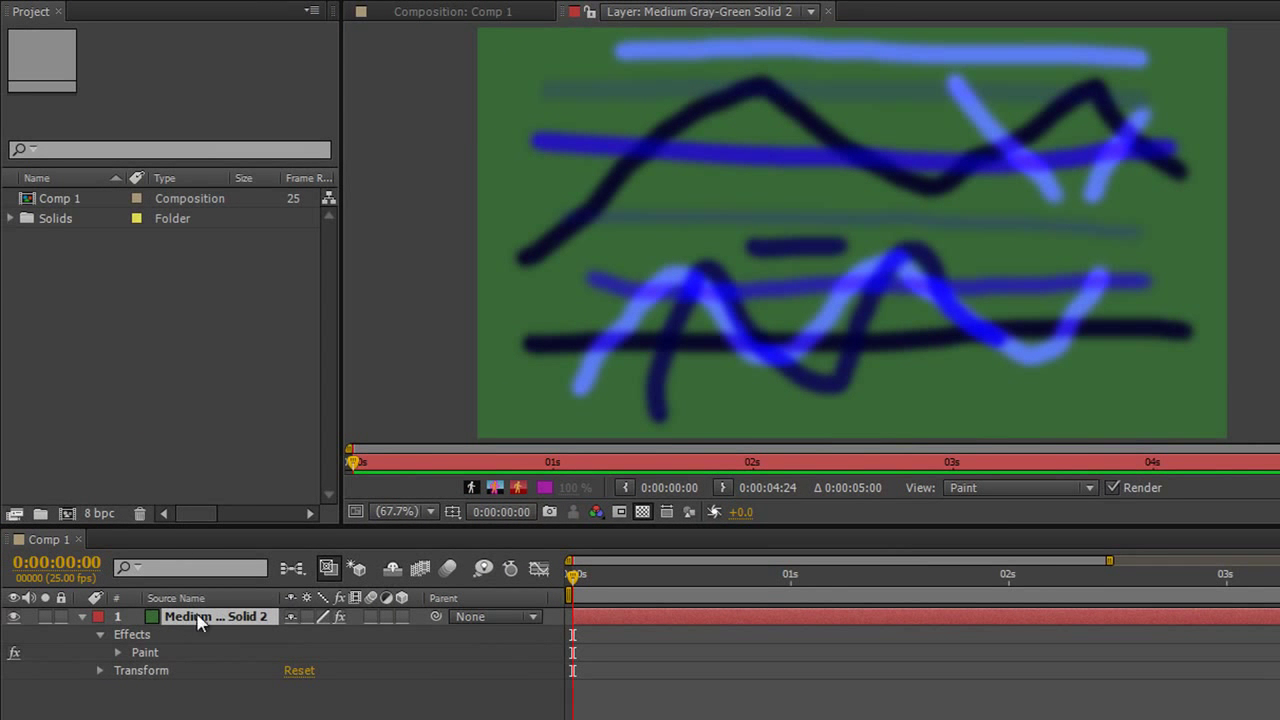
left_click(137, 636)
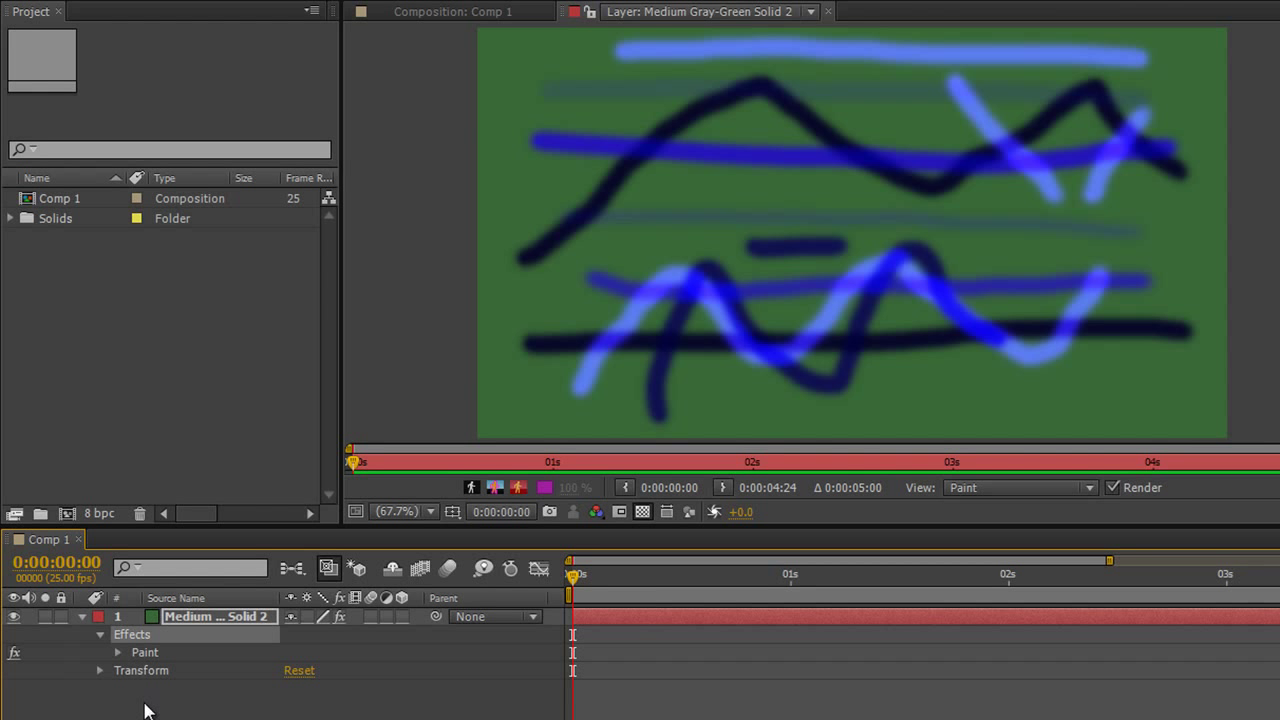
key("Delete")
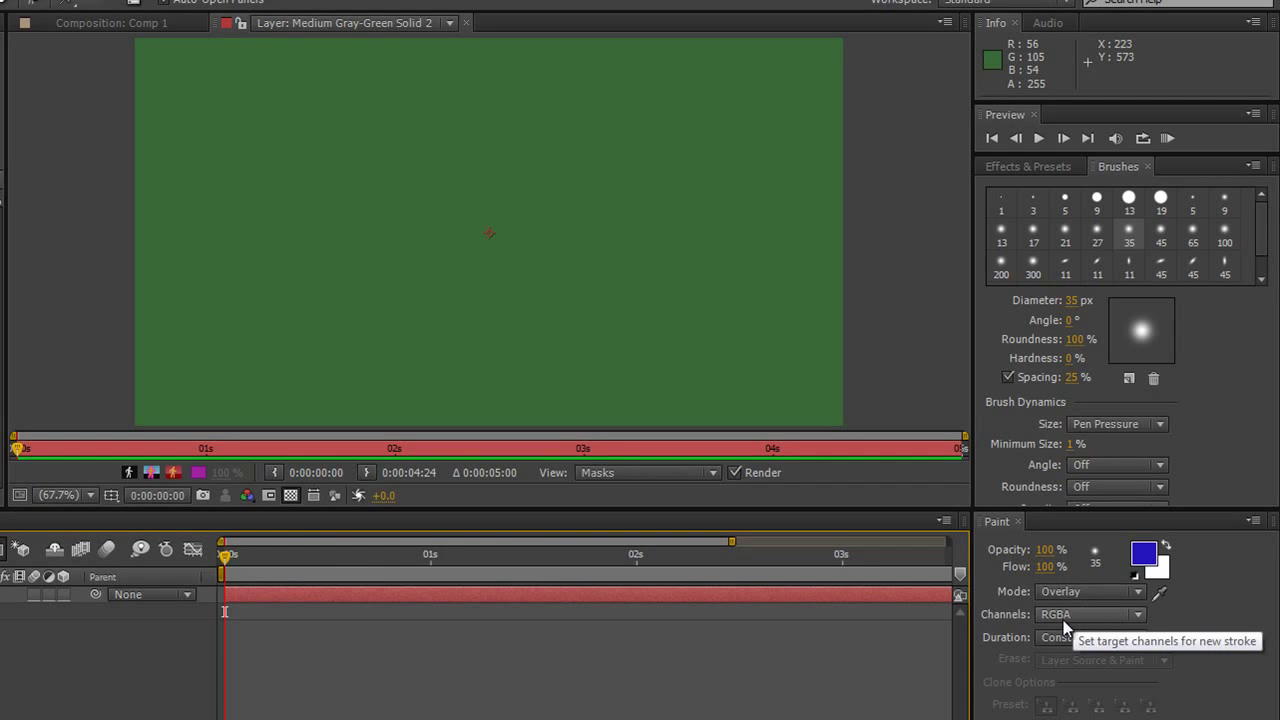
Paint two wavy Alpha-only strokes that cut transparent lines, then return Channels to RGB
left_click(1140, 616)
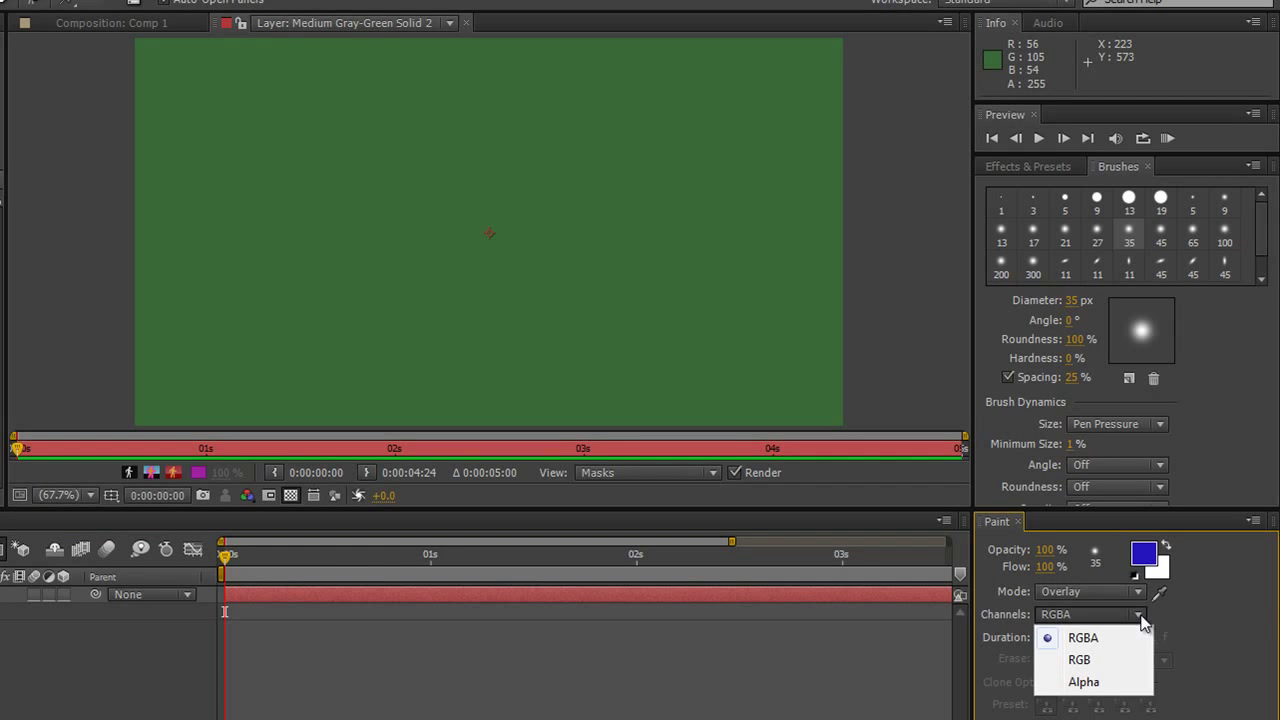
left_click(1085, 684)
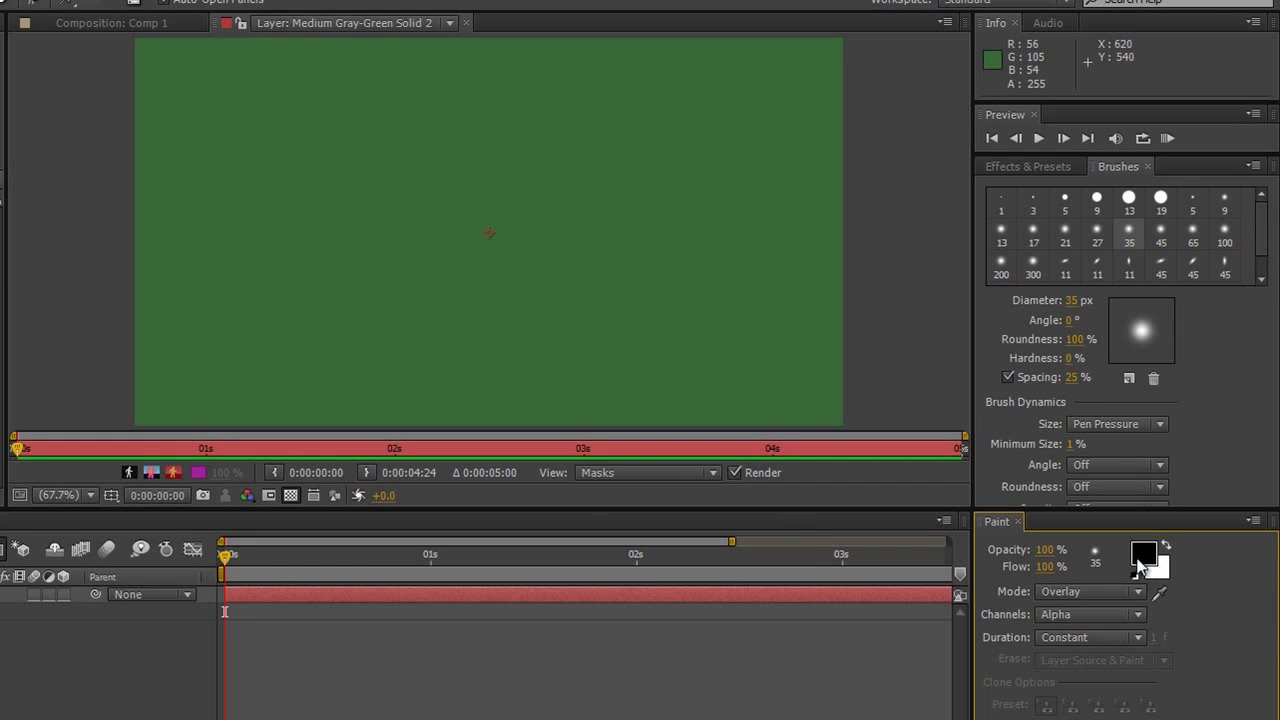
mouse_move(205, 304)
left_mouse_down()
mouse_move(228, 255)
mouse_move(369, 148)
mouse_move(439, 165)
mouse_move(506, 247)
mouse_move(627, 219)
mouse_move(705, 124)
left_mouse_up()
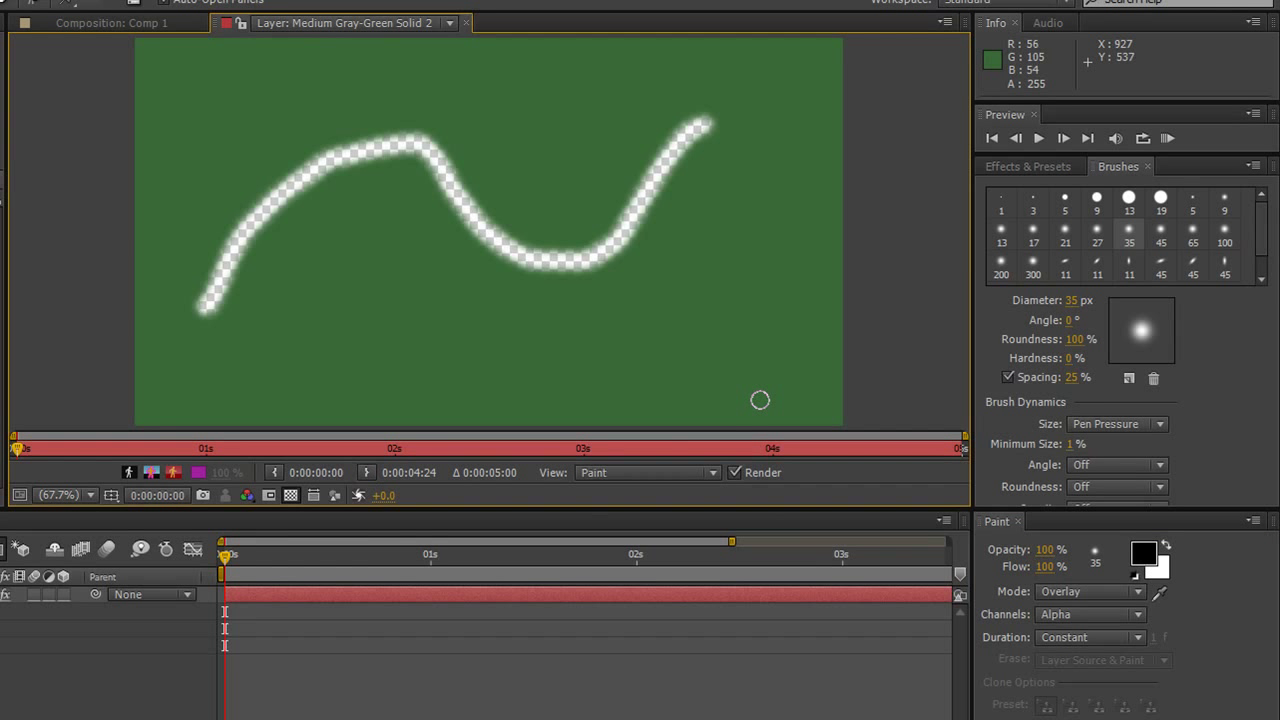
left_click(291, 496)
left_click(291, 496)
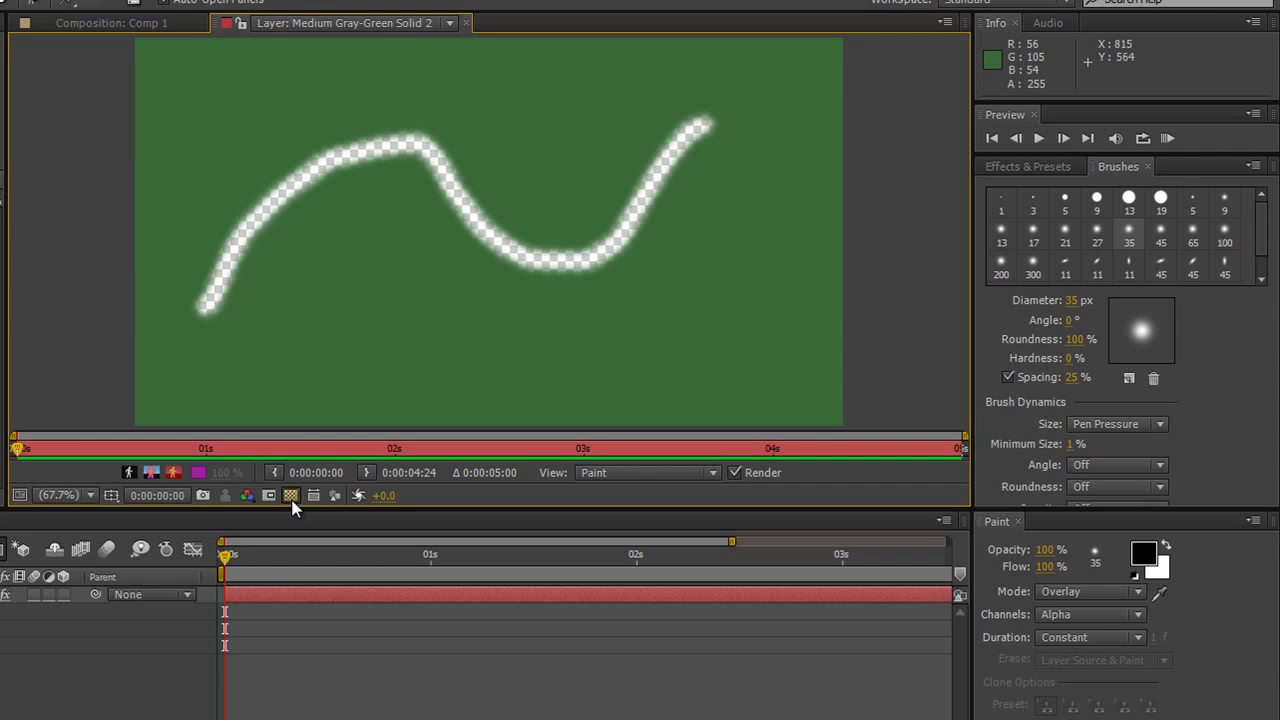
mouse_move(281, 315)
left_mouse_down()
mouse_move(313, 329)
mouse_move(371, 291)
mouse_move(498, 357)
mouse_move(574, 307)
mouse_move(668, 340)
left_mouse_up()
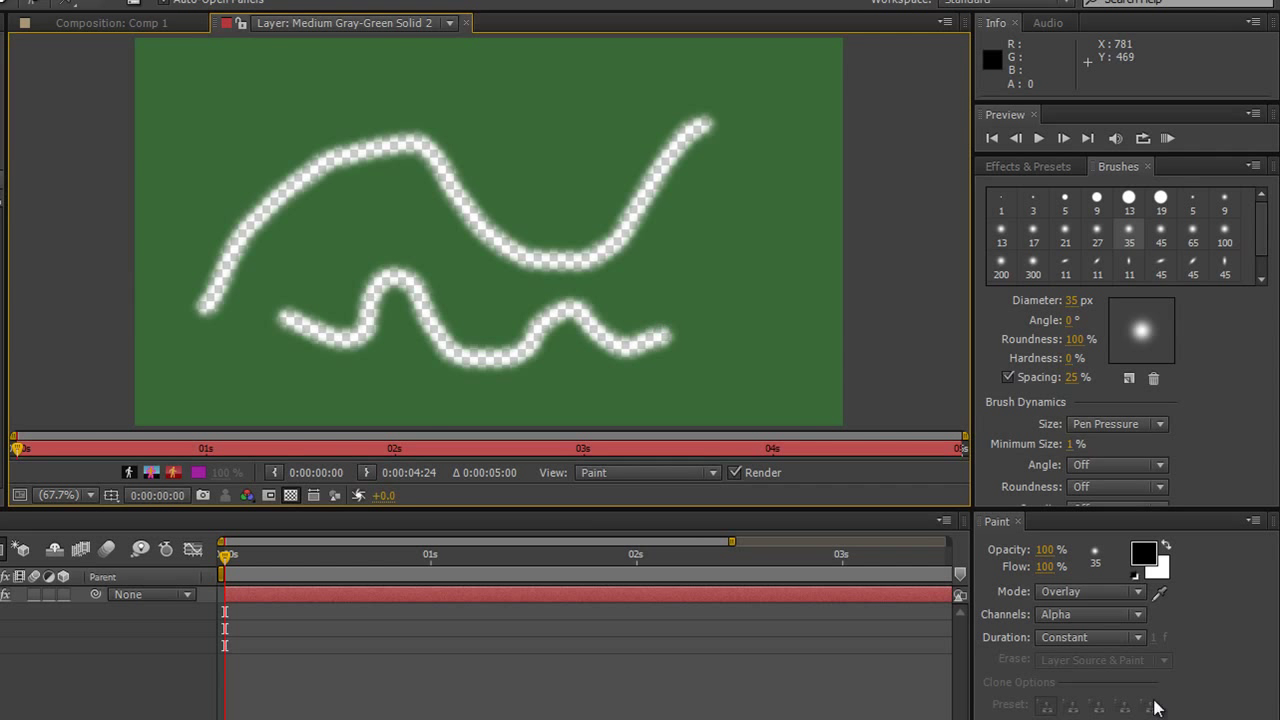
left_click(1138, 616)
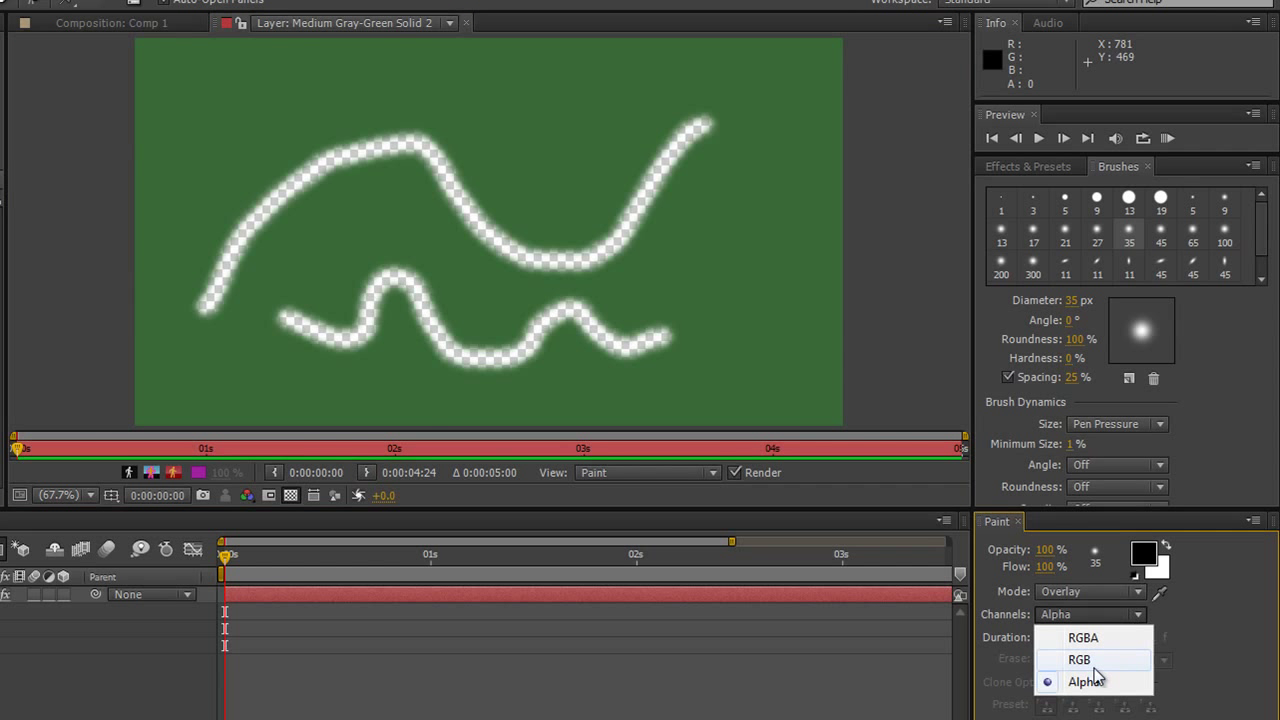
left_click(1094, 664)
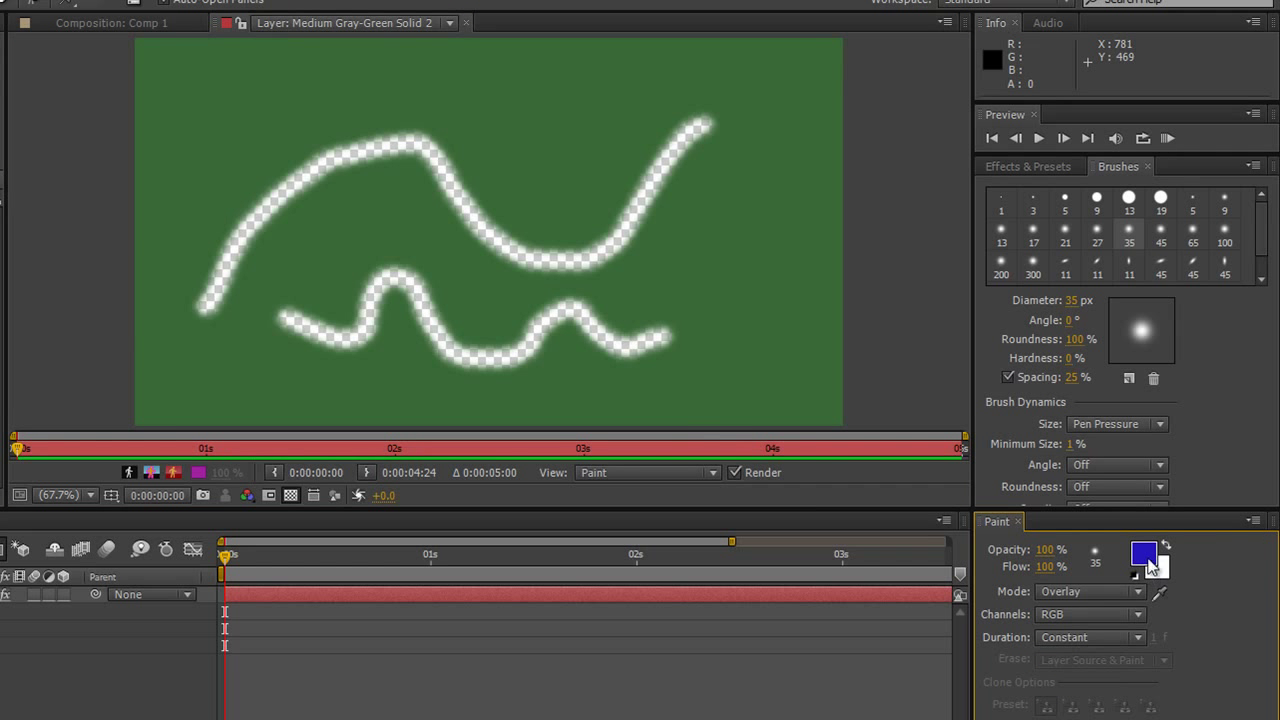
Paint a dark blue RGB stroke, then a bright blue RGBA stroke across the transparent line
mouse_move(763, 372)
left_mouse_down()
mouse_move(698, 381)
mouse_move(626, 337)
mouse_move(621, 268)
mouse_move(666, 237)
mouse_move(696, 190)
mouse_move(648, 135)
mouse_move(562, 133)
mouse_move(513, 208)
mouse_move(498, 310)
mouse_move(444, 346)
mouse_move(358, 258)
mouse_move(408, 158)
mouse_move(375, 102)
mouse_move(293, 120)
mouse_move(297, 351)
mouse_move(255, 376)
mouse_move(200, 368)
left_mouse_up()
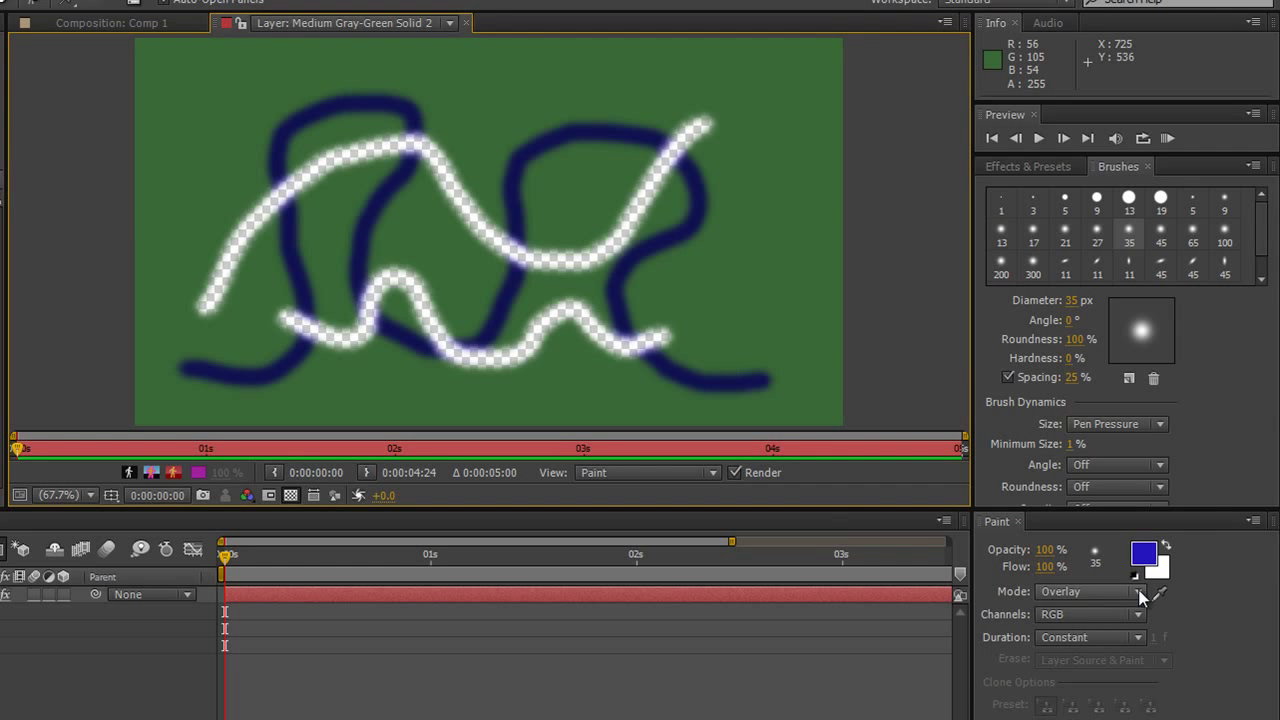
left_click(1136, 616)
left_click(1082, 637)
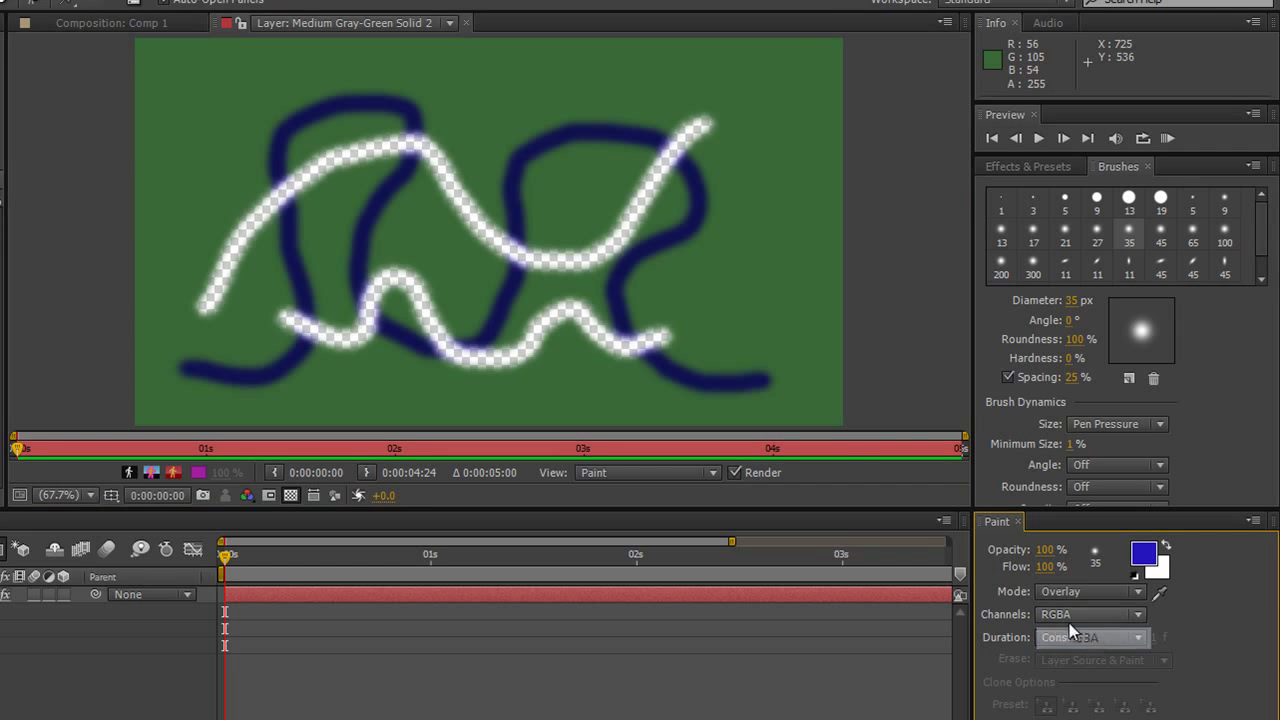
mouse_move(754, 76)
left_mouse_down()
mouse_move(652, 172)
mouse_move(601, 322)
mouse_move(566, 343)
mouse_move(531, 285)
mouse_move(537, 253)
mouse_move(449, 225)
mouse_move(416, 152)
mouse_move(357, 134)
mouse_move(316, 174)
mouse_move(241, 195)
mouse_move(198, 235)
mouse_move(280, 286)
mouse_move(333, 270)
mouse_move(414, 339)
mouse_move(463, 328)
mouse_move(523, 395)
left_mouse_up()
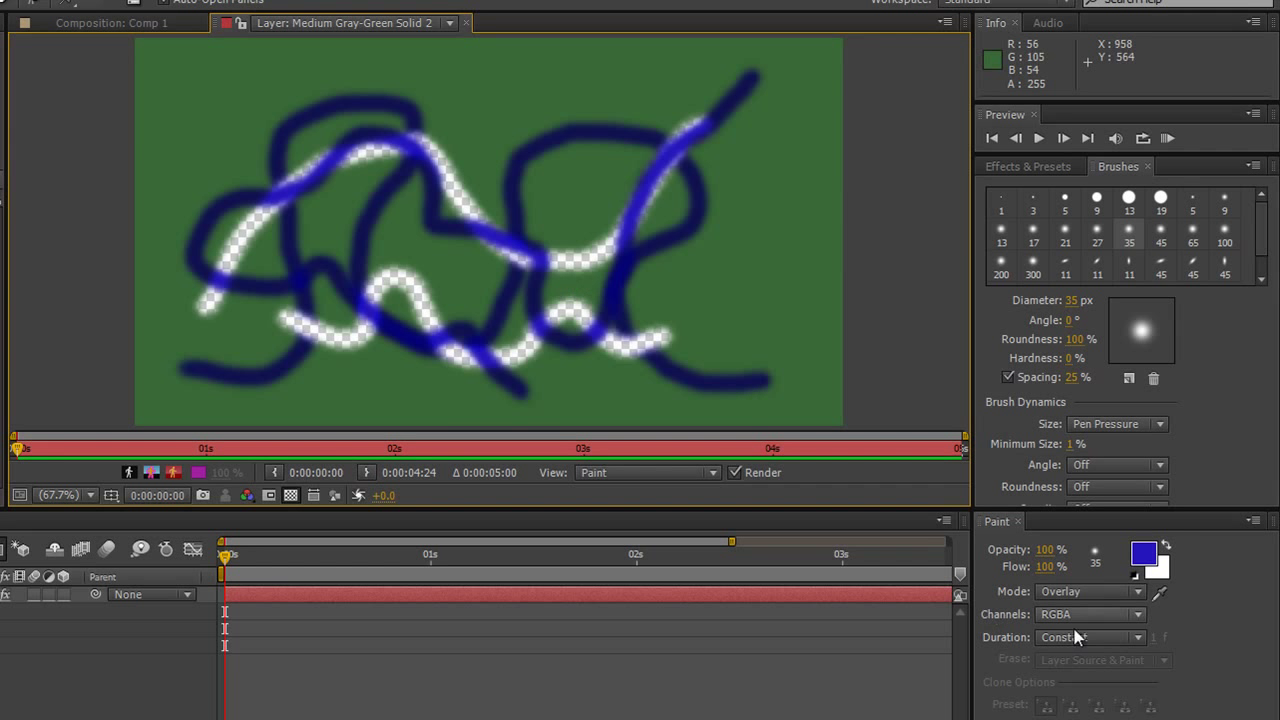
Set Channels back to RGB and add two more dark blue scribbles
left_click(1137, 616)
left_click(1087, 662)
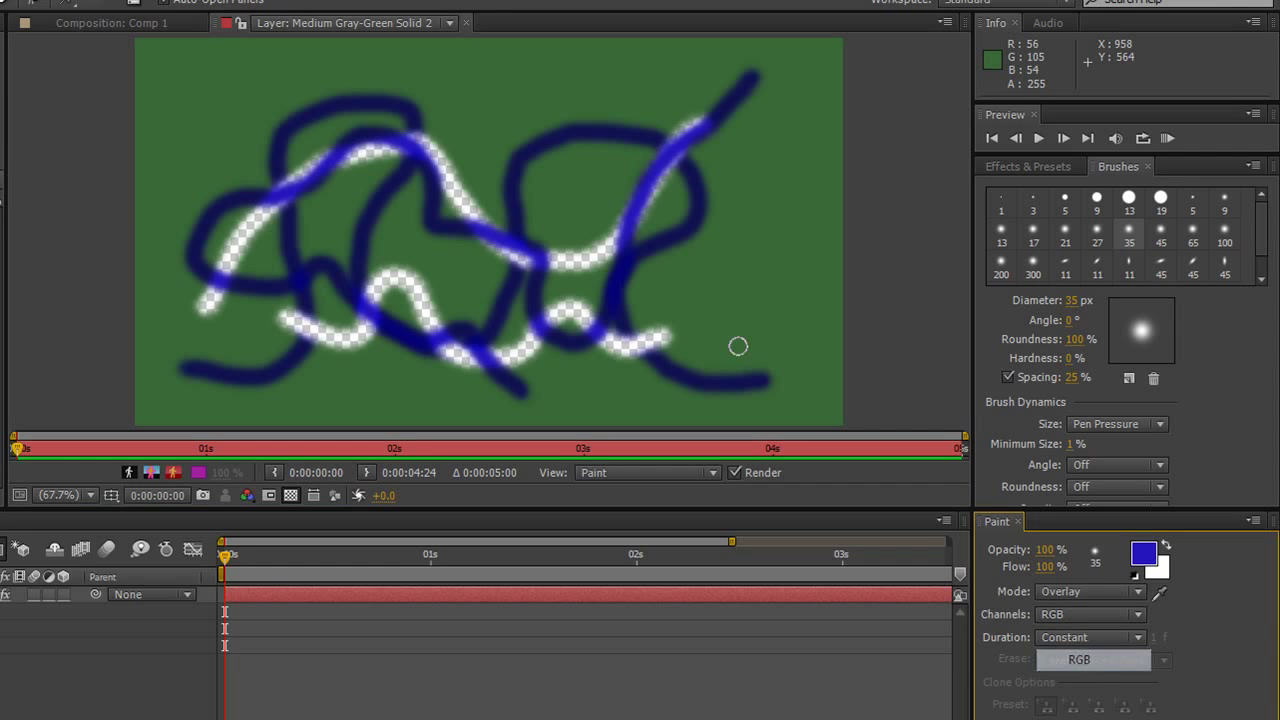
mouse_move(537, 197)
left_mouse_down()
mouse_move(617, 314)
mouse_move(557, 178)
mouse_move(635, 260)
mouse_move(599, 153)
mouse_move(714, 222)
mouse_move(606, 163)
left_mouse_up()
mouse_move(557, 291)
left_mouse_down()
mouse_move(473, 276)
mouse_move(494, 207)
mouse_move(442, 185)
mouse_move(461, 131)
mouse_move(438, 154)
mouse_move(419, 132)
mouse_move(318, 160)
mouse_move(287, 175)
mouse_move(278, 240)
mouse_move(205, 253)
mouse_move(200, 311)
mouse_move(346, 334)
left_mouse_up()
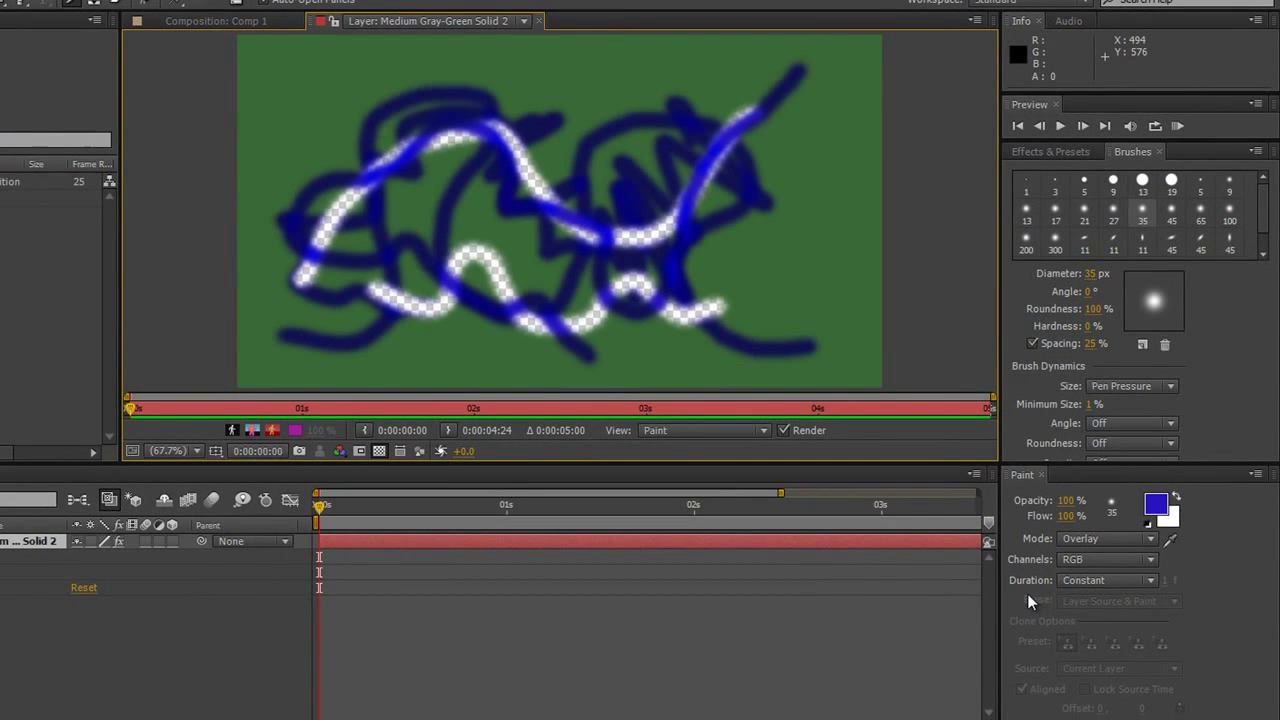
left_click(1151, 582)
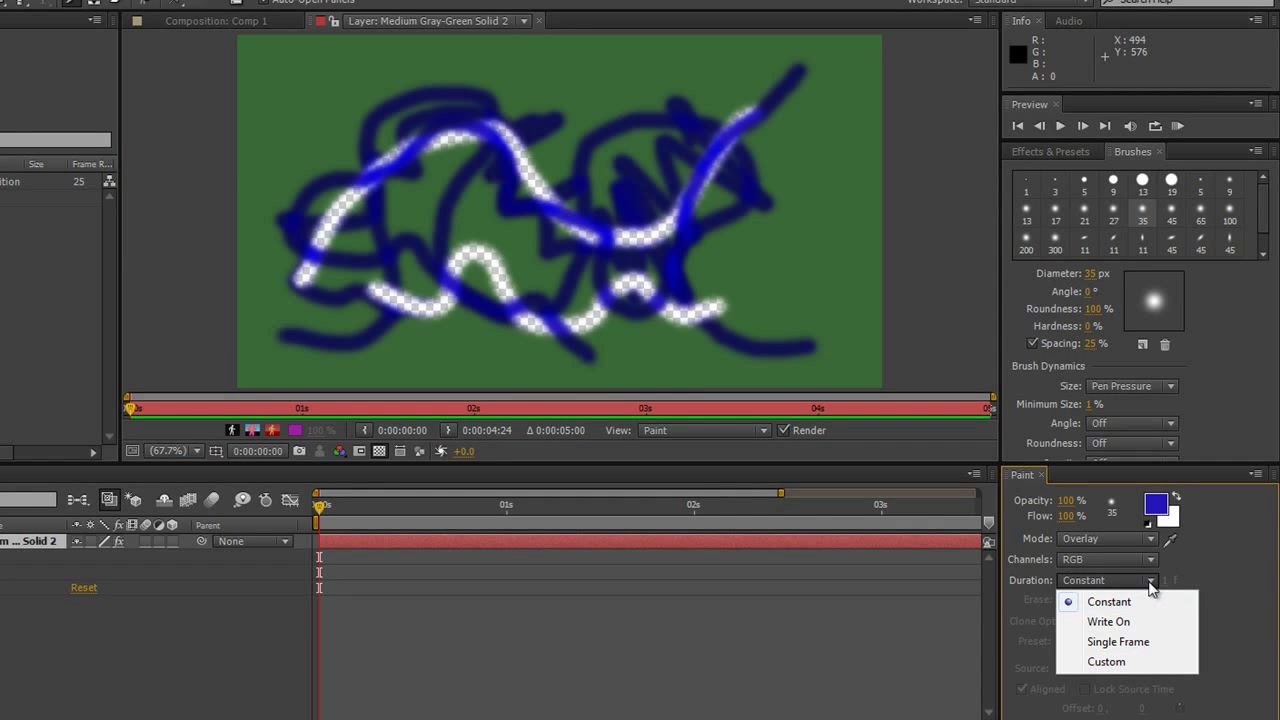
left_click(1151, 583)
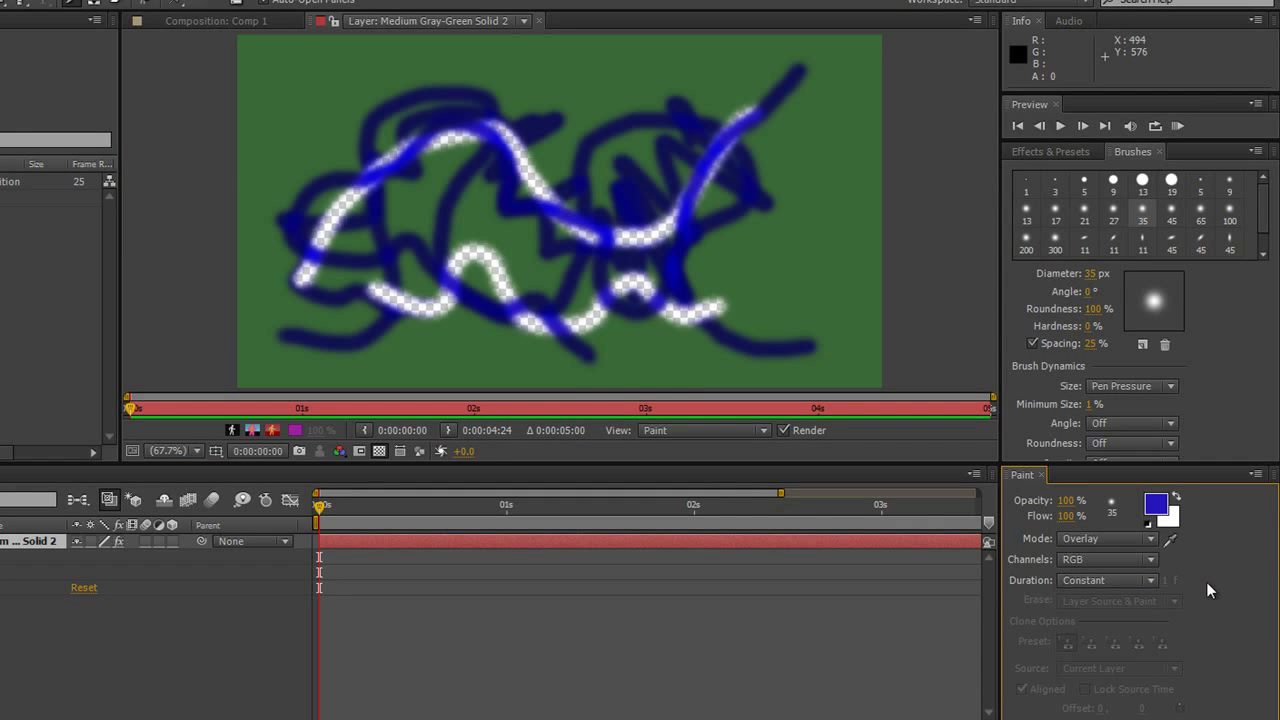